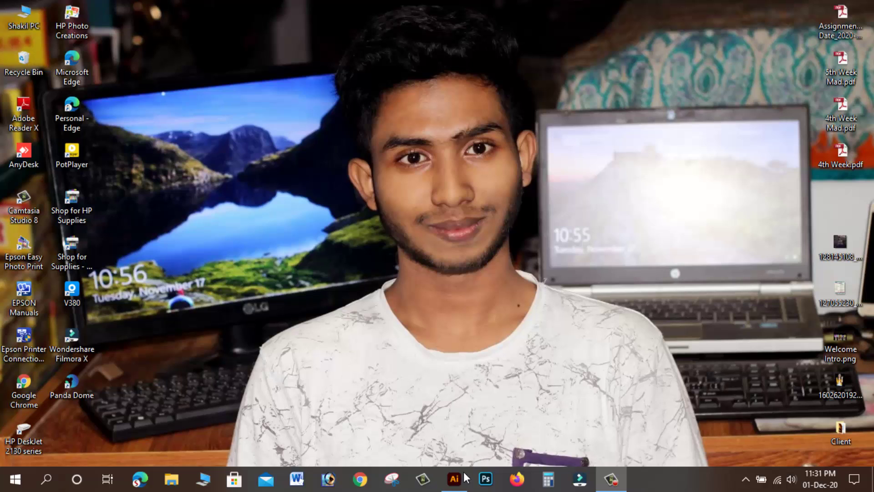
Switch to Illustrator and create a new 1000 x 1000 px document in CMYK colour mode with 300 ppi raster effects
{"action": "left_click", "coordinate": [456, 480]}
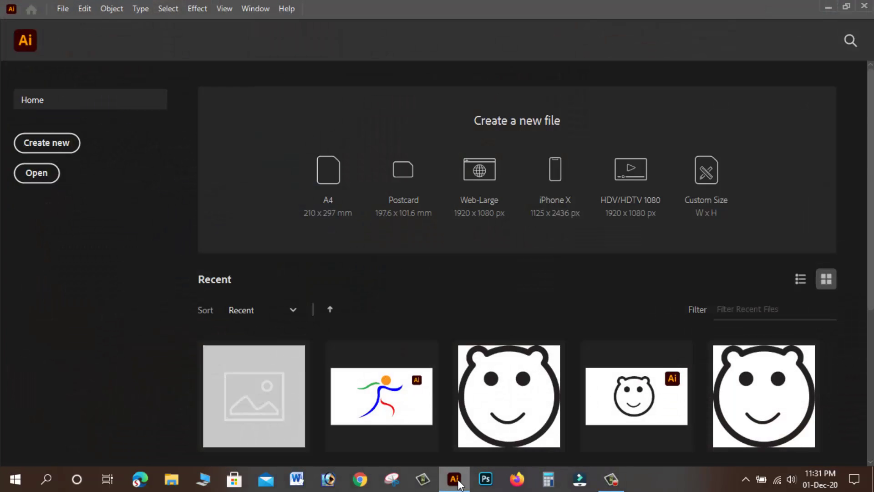
{"action": "left_click", "coordinate": [63, 7]}
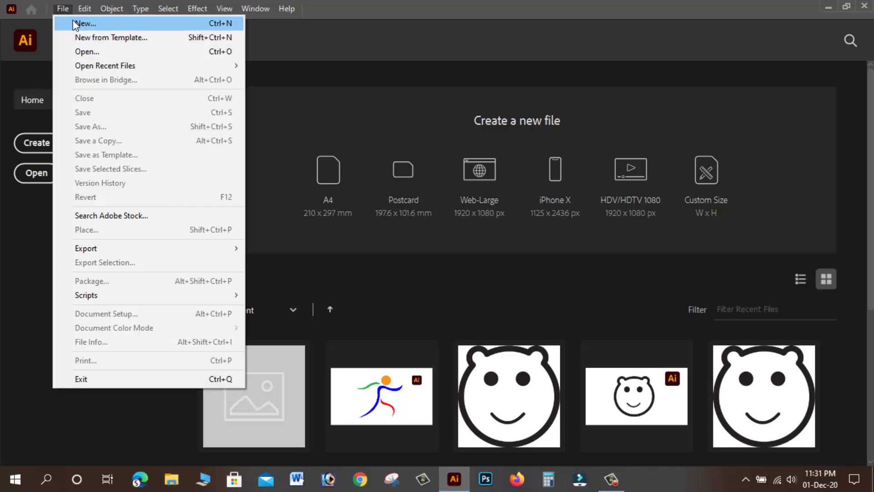
{"action": "left_click", "coordinate": [75, 25]}
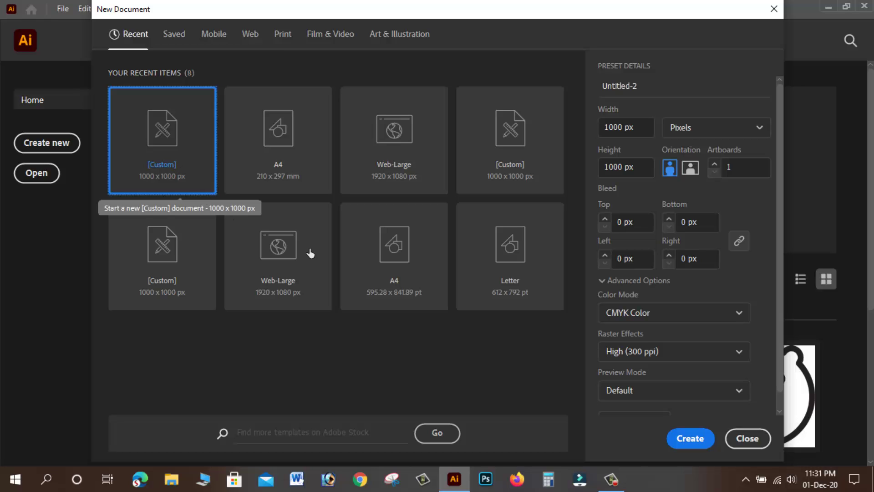
{"action": "left_click", "coordinate": [695, 446]}
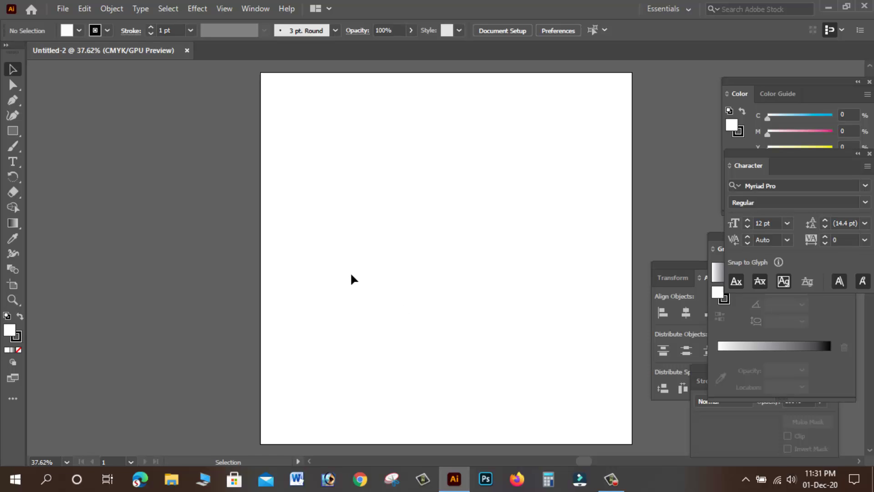
Draw a closed, pointed A-shaped outline with an inward barb at its right foot, using the Pen tool with no fill
{"action": "left_click", "coordinate": [15, 103]}
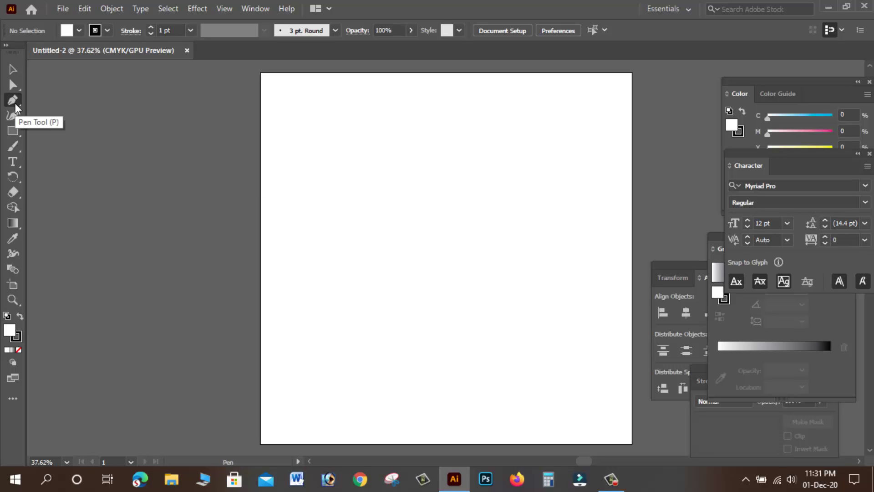
{"action": "left_click", "coordinate": [79, 33]}
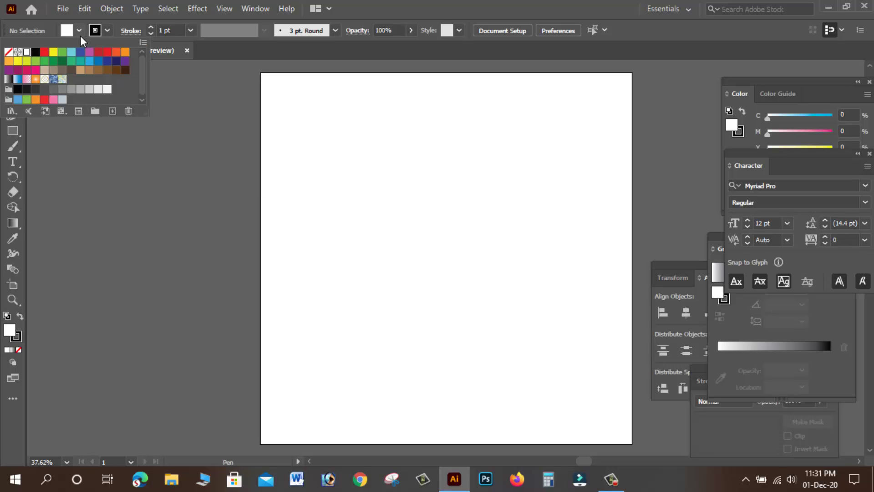
{"action": "left_click", "coordinate": [8, 51]}
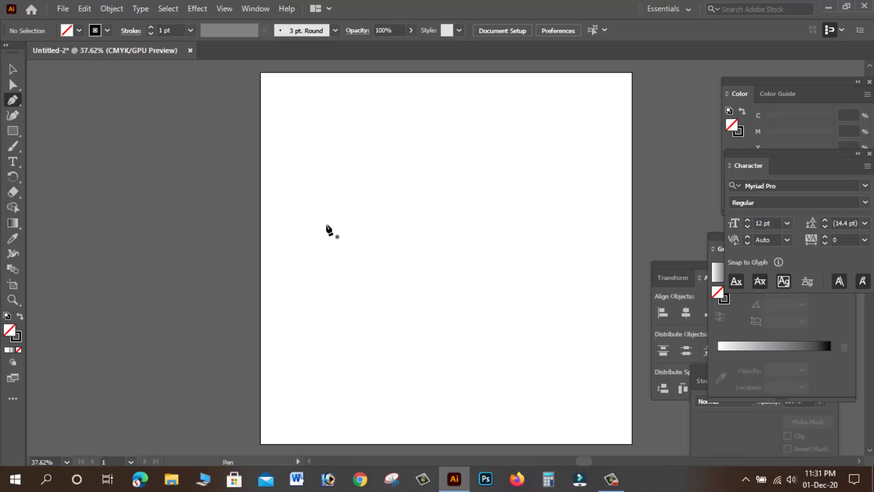
{"action": "left_click", "coordinate": [316, 270]}
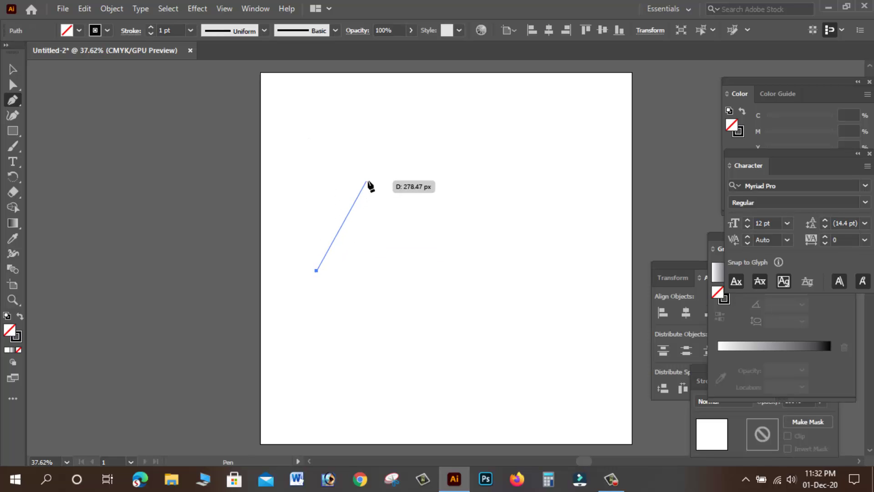
{"action": "left_click", "coordinate": [381, 155]}
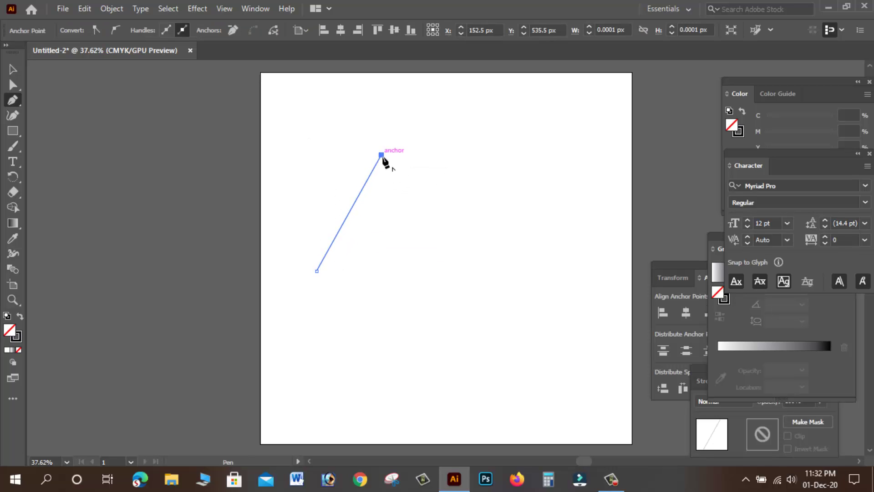
{"action": "left_click", "coordinate": [440, 269]}
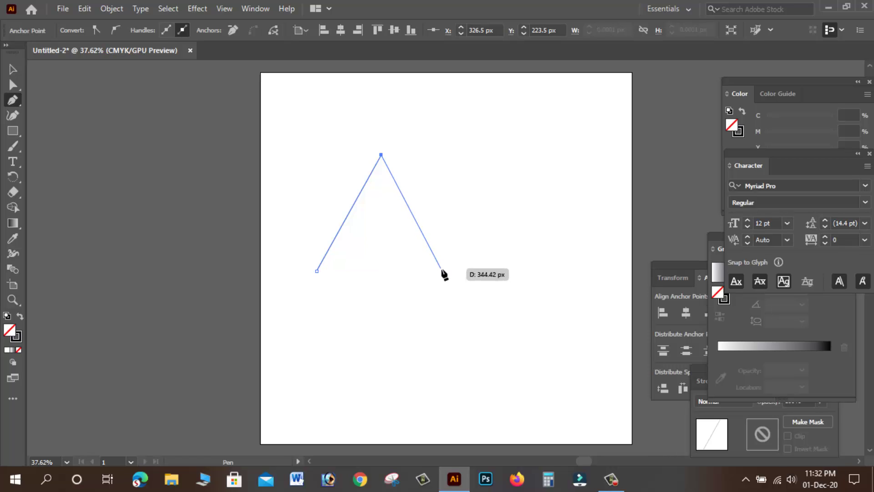
{"action": "left_click", "coordinate": [383, 220]}
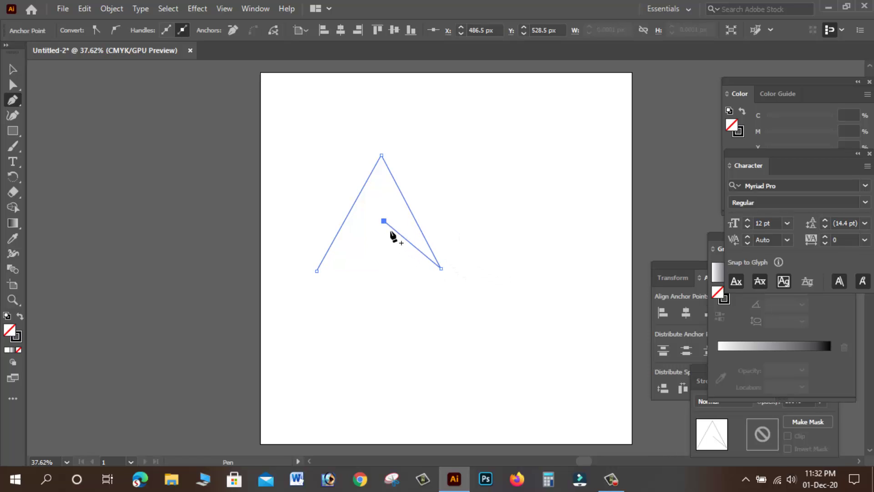
{"action": "left_click", "coordinate": [458, 293]}
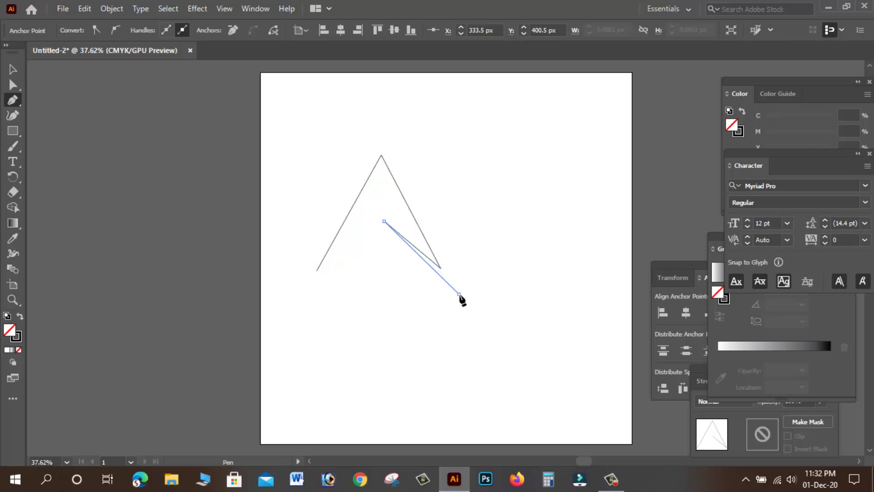
{"action": "left_click", "coordinate": [377, 115]}
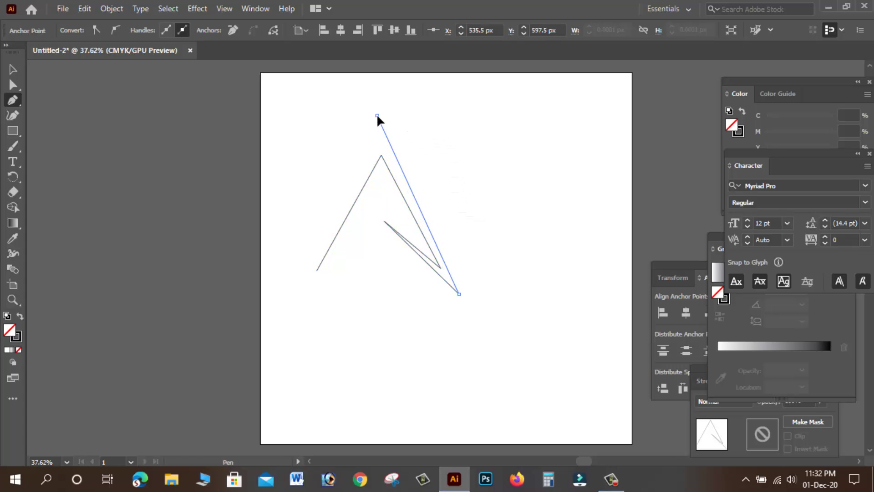
{"action": "left_click", "coordinate": [318, 270]}
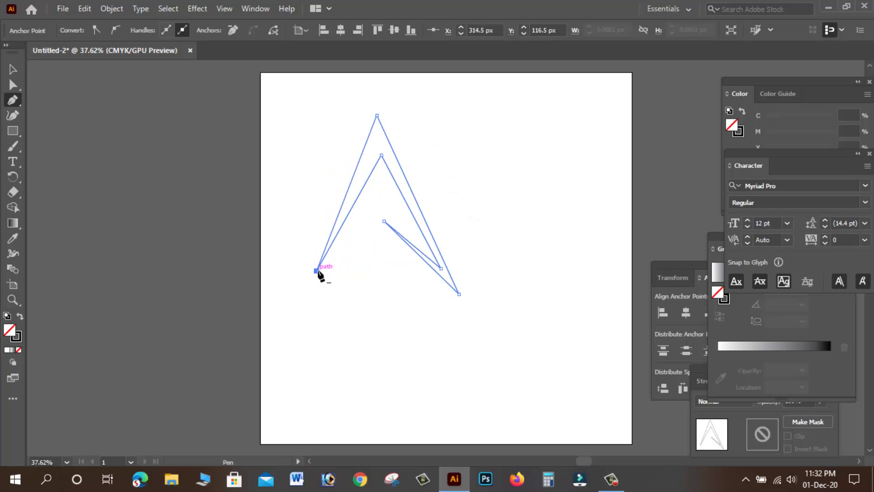
Remove the stroke from the A-shaped path and fill it with black
{"action": "left_click", "coordinate": [14, 70]}
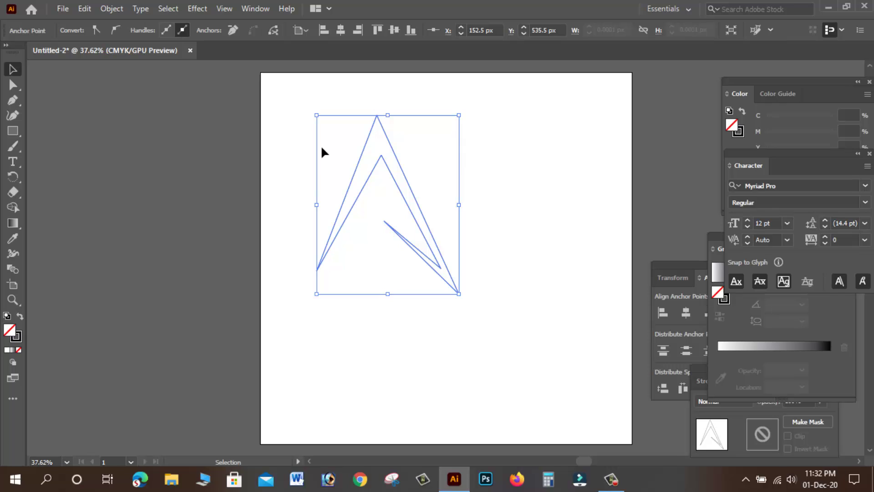
{"action": "left_click_drag", "start_coordinate": [311, 86], "coordinate": [429, 204]}
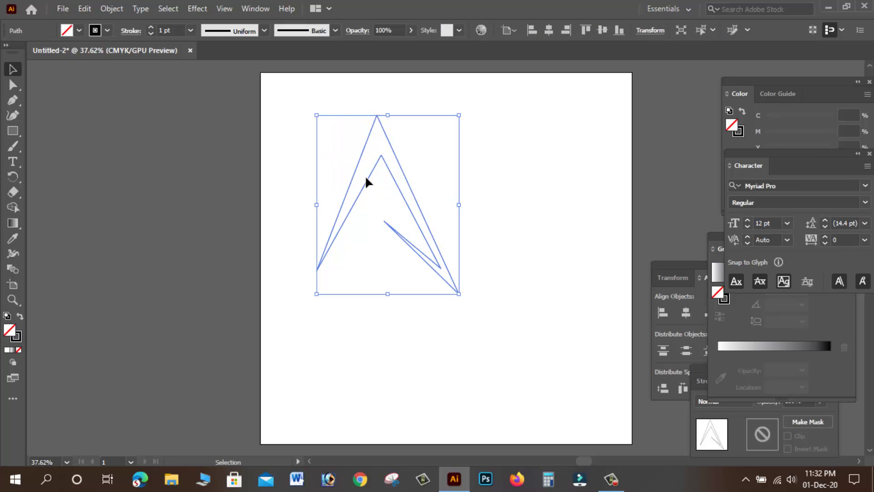
{"action": "left_click", "coordinate": [107, 33]}
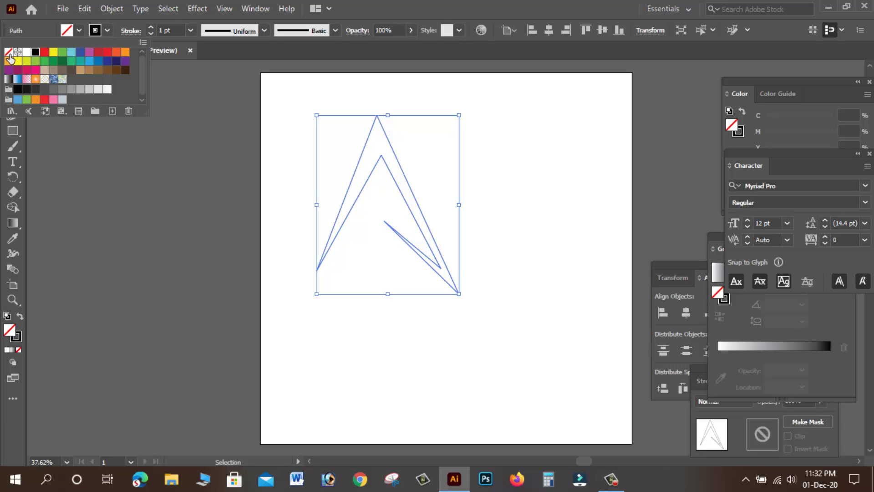
{"action": "left_click", "coordinate": [9, 53]}
{"action": "left_click", "coordinate": [73, 30]}
{"action": "left_click", "coordinate": [35, 51]}
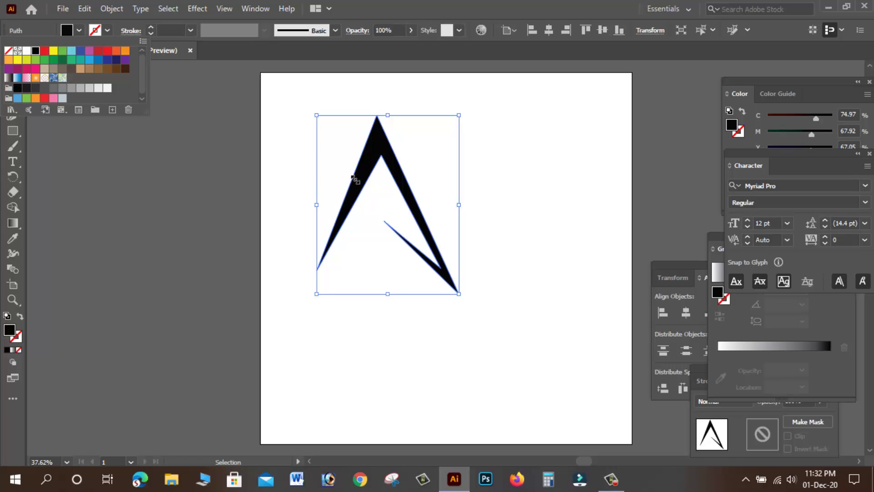
{"action": "left_click", "coordinate": [569, 182]}
Move the black shape to the artboard's lower right, then paste a copy in place and move it to the upper left
{"action": "left_click_drag", "start_coordinate": [374, 163], "coordinate": [494, 237]}
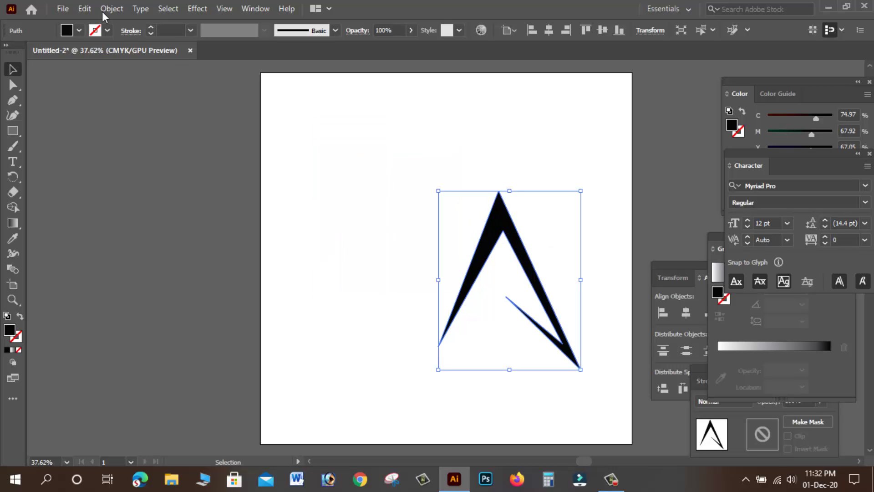
{"action": "left_click", "coordinate": [85, 9]}
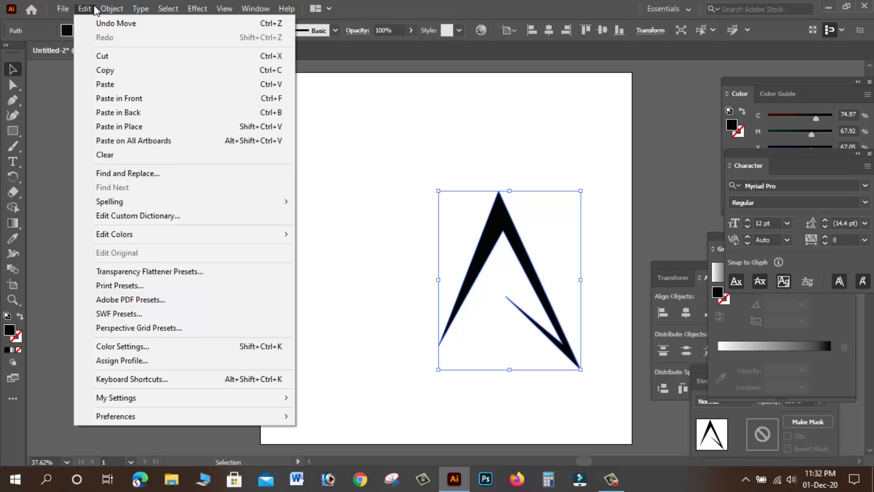
{"action": "left_click", "coordinate": [102, 70]}
{"action": "left_click", "coordinate": [84, 9]}
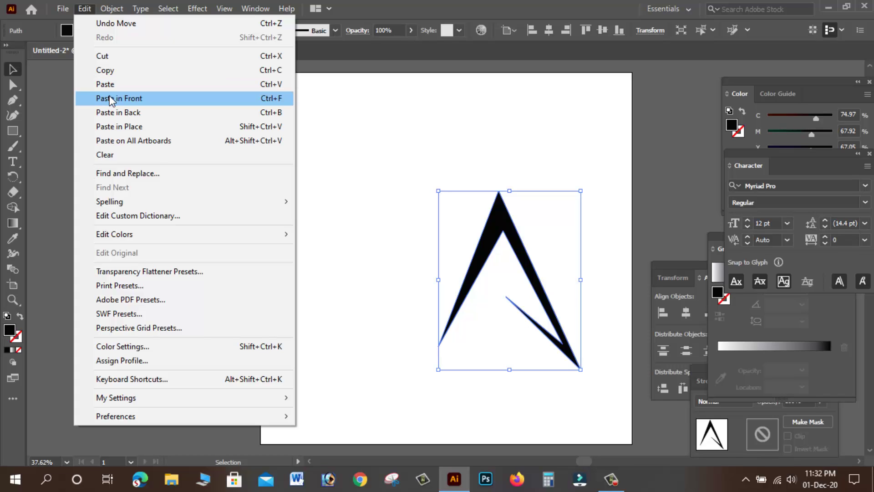
{"action": "left_click", "coordinate": [116, 126]}
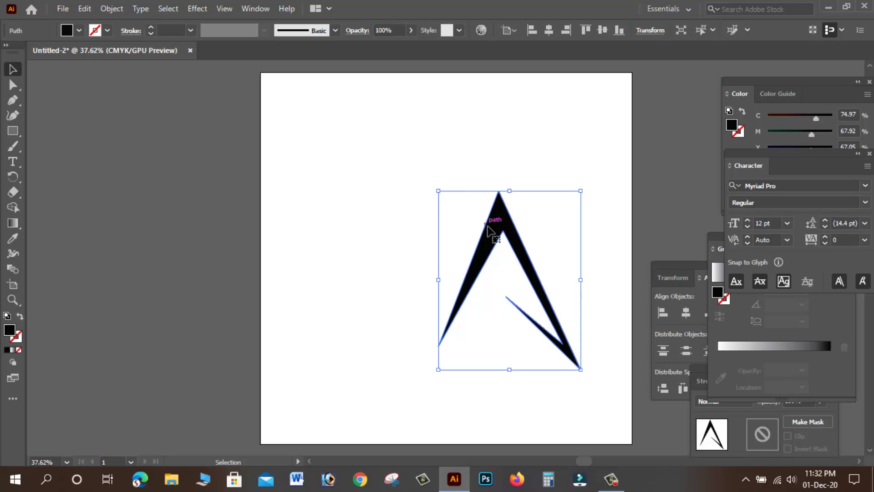
{"action": "left_click_drag", "start_coordinate": [491, 242], "coordinate": [335, 183]}
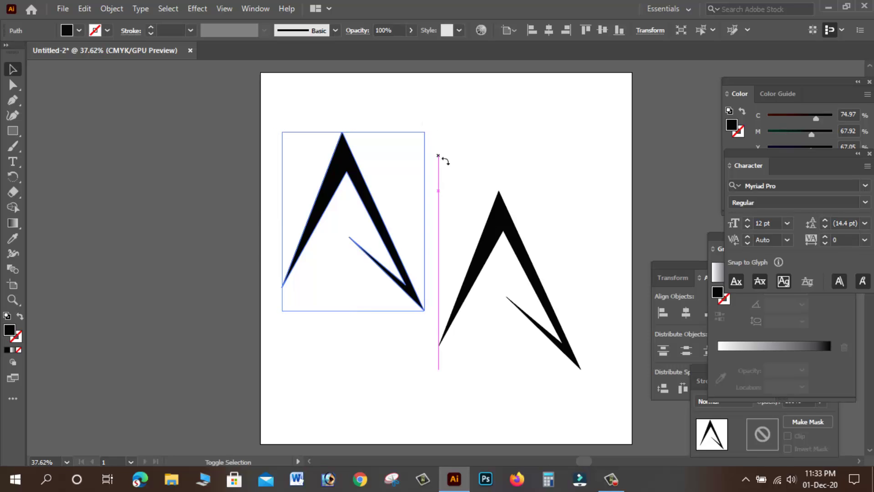
Rotate the copied shape 180 degrees and fit it against the original's left side, leaving a narrow gap between them
{"action": "left_click_drag", "start_coordinate": [445, 160], "coordinate": [326, 298]}
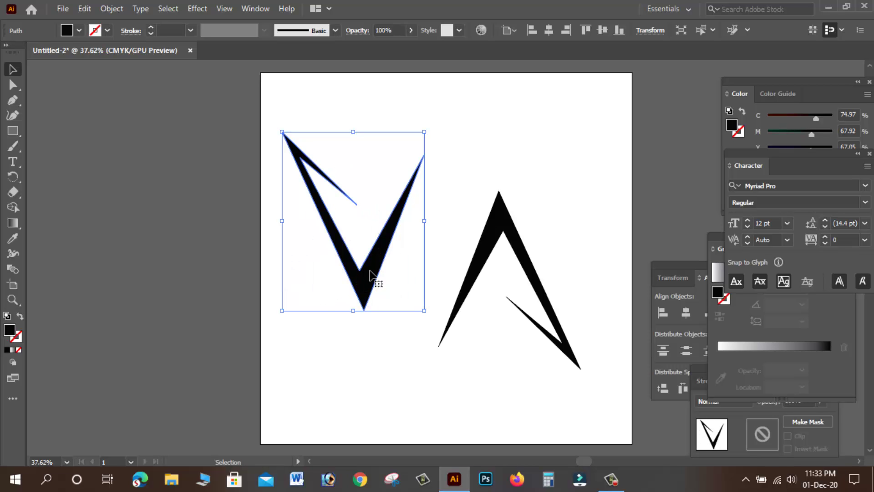
{"action": "left_click_drag", "start_coordinate": [371, 279], "coordinate": [440, 305]}
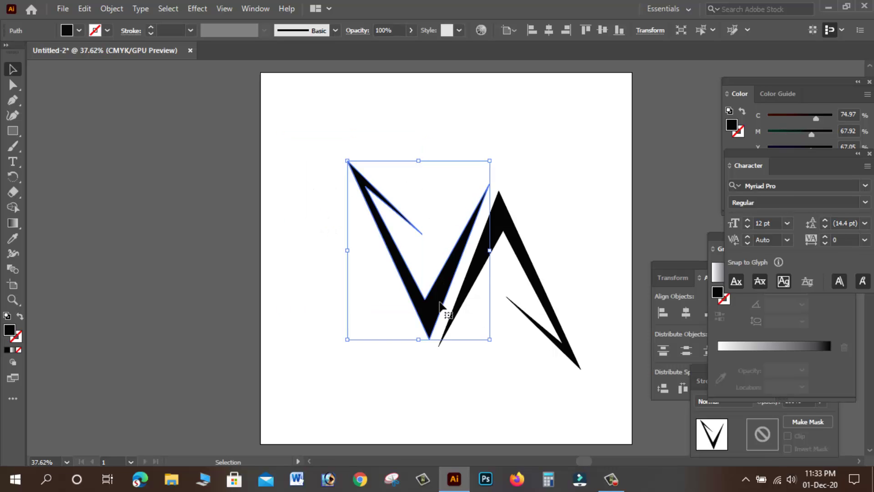
{"action": "left_click", "coordinate": [536, 189]}
Rotate both shapes together until they form an upright, angular S, and move the pair slightly up and left
{"action": "left_click_drag", "start_coordinate": [349, 117], "coordinate": [619, 369]}
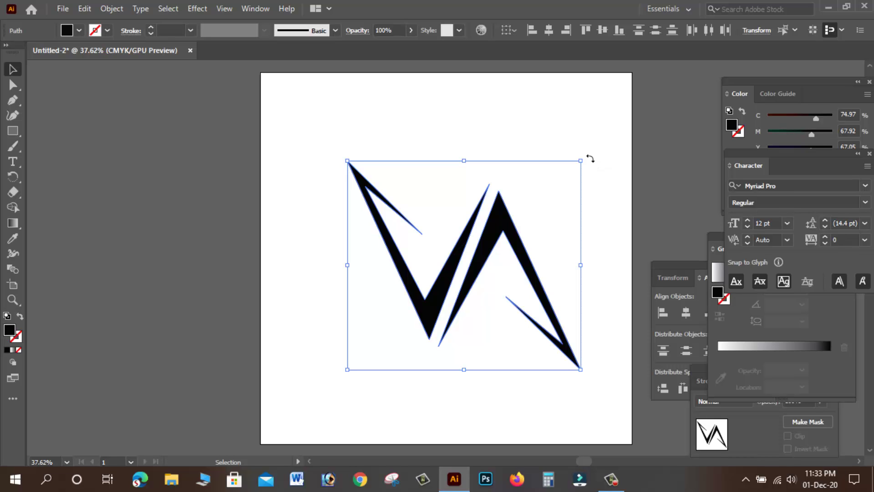
{"action": "key", "text": "ctrl+shift+b"}
{"action": "left_click_drag", "start_coordinate": [599, 186], "coordinate": [566, 333]}
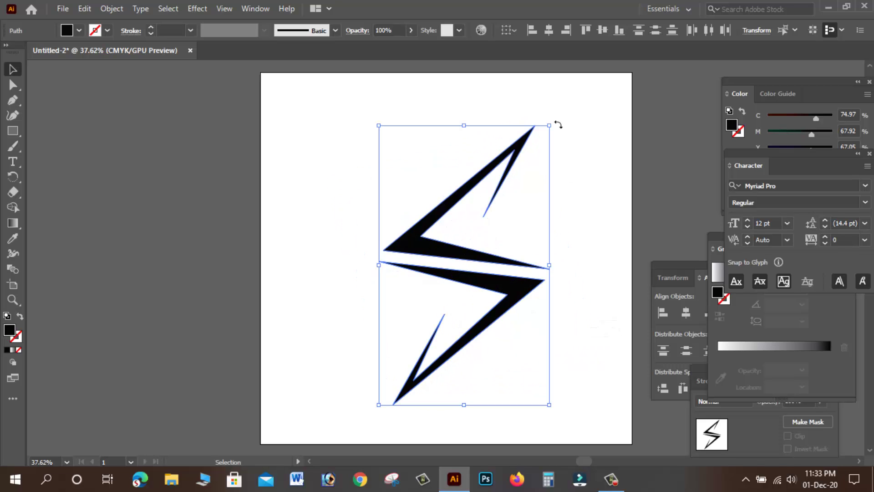
{"action": "left_click_drag", "start_coordinate": [559, 124], "coordinate": [576, 139]}
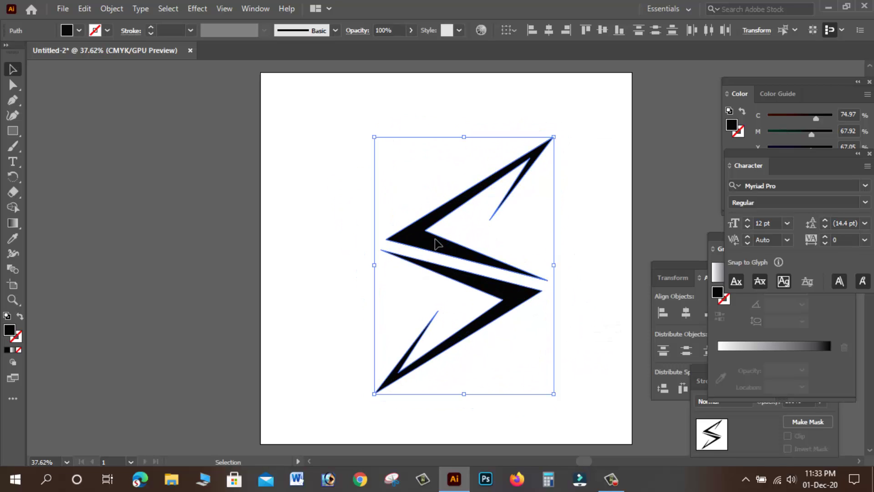
{"action": "left_click_drag", "start_coordinate": [442, 247], "coordinate": [424, 221]}
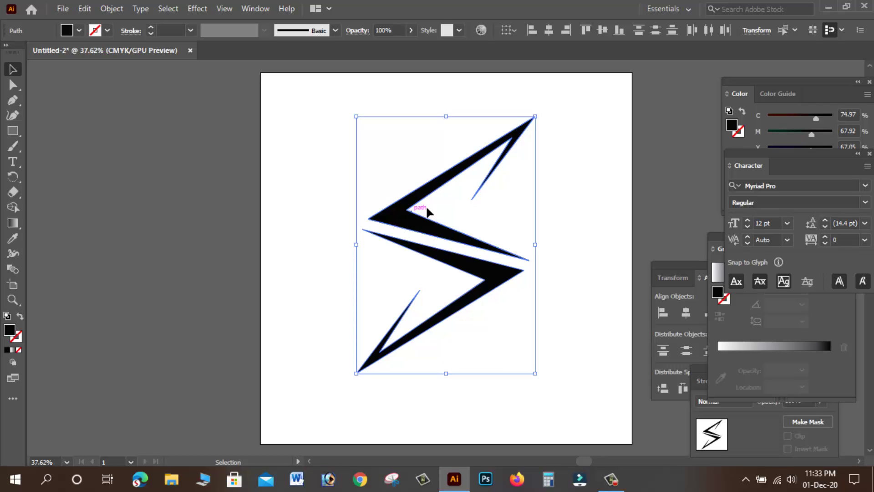
Group the two shapes of the S mark and move the group off the artboard onto the empty canvas at its left
{"action": "left_click_drag", "start_coordinate": [342, 91], "coordinate": [548, 377]}
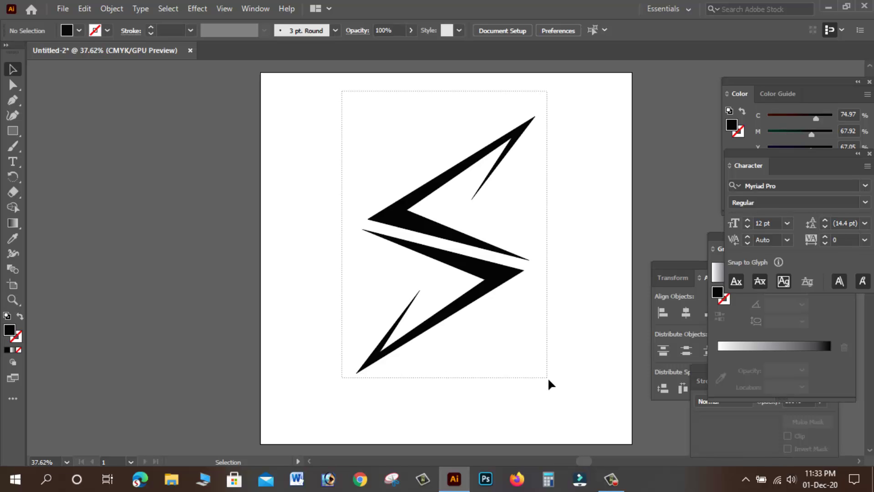
{"action": "left_click_drag", "start_coordinate": [548, 377], "coordinate": [548, 377]}
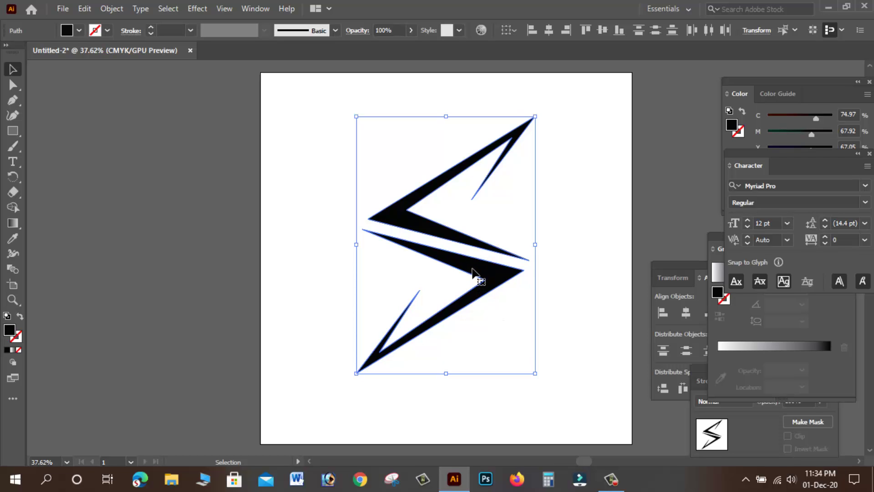
{"action": "right_click", "coordinate": [472, 271]}
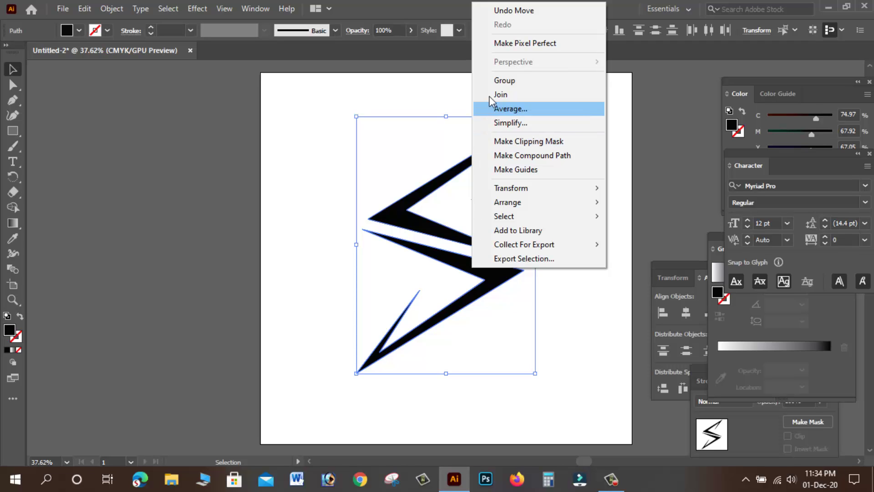
{"action": "left_click", "coordinate": [499, 81]}
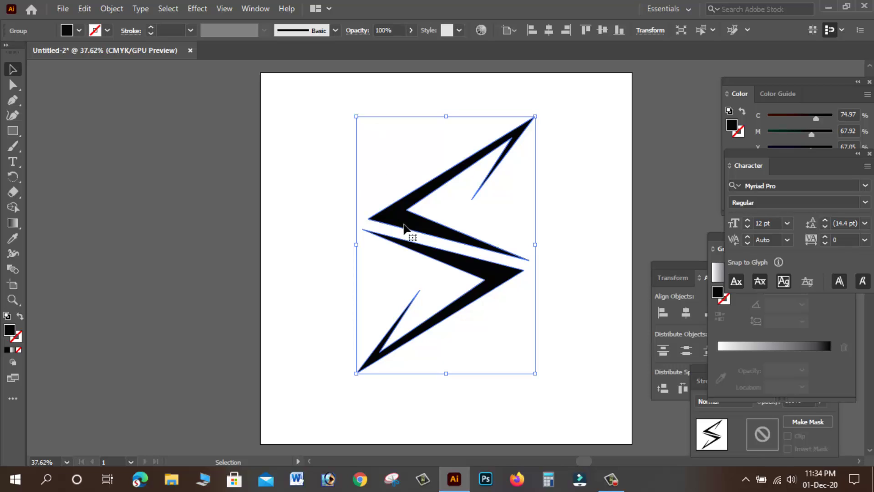
{"action": "left_click_drag", "start_coordinate": [404, 224], "coordinate": [87, 218]}
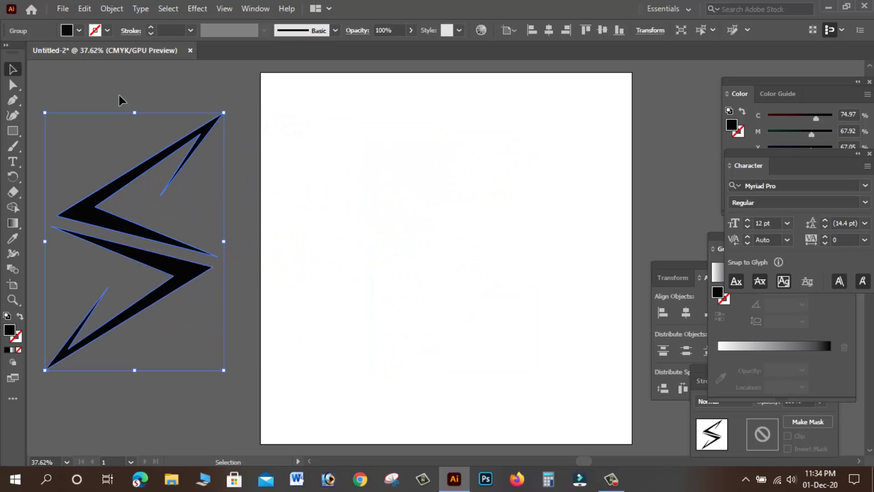
{"action": "left_click", "coordinate": [65, 117]}
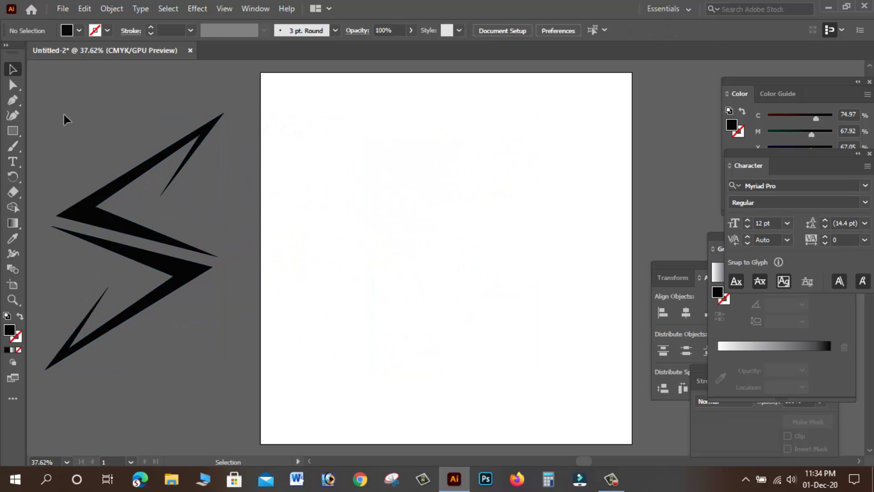
Draw a black rectangle that covers the whole artboard as the logo's background
{"action": "left_click", "coordinate": [12, 132]}
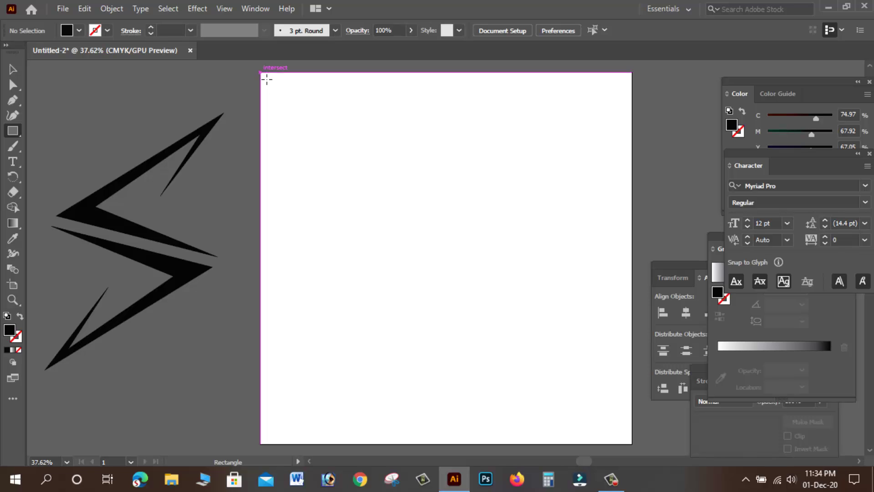
{"action": "left_click_drag", "start_coordinate": [267, 80], "coordinate": [632, 443]}
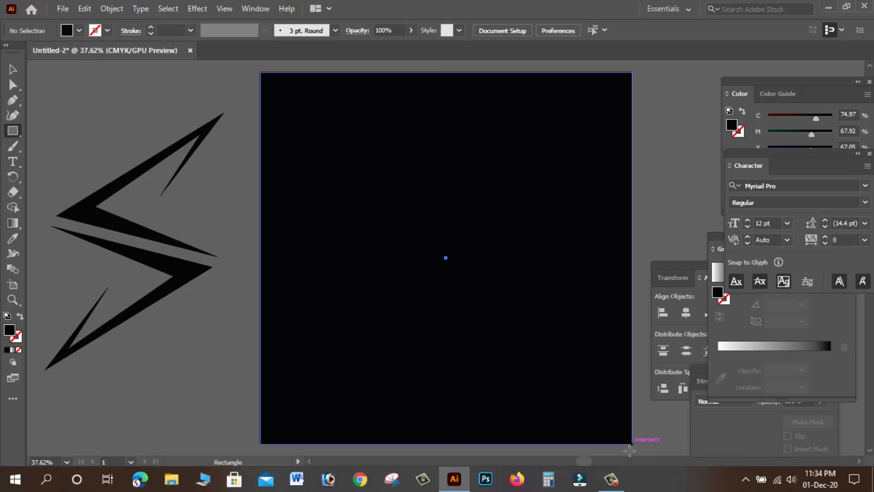
{"action": "left_click", "coordinate": [13, 69]}
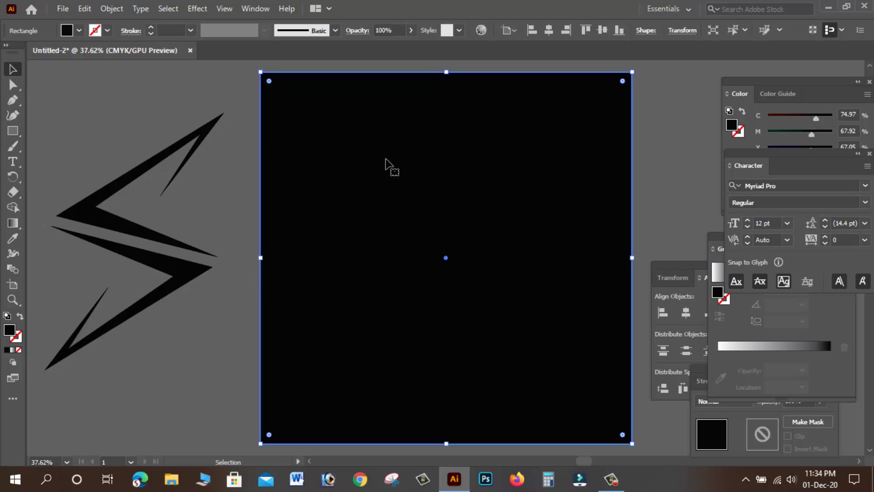
{"action": "left_click", "coordinate": [132, 79]}
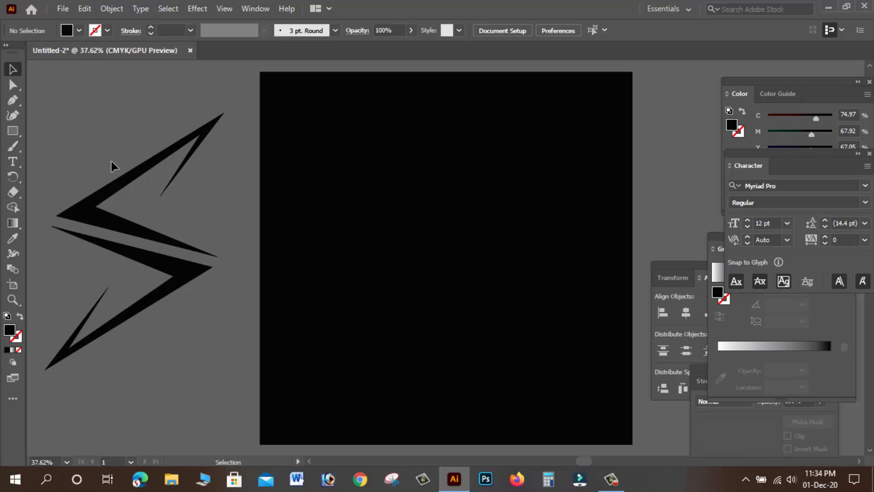
Change the fill of the grouped S mark beside the artboard to white
{"action": "left_click_drag", "start_coordinate": [61, 160], "coordinate": [154, 263]}
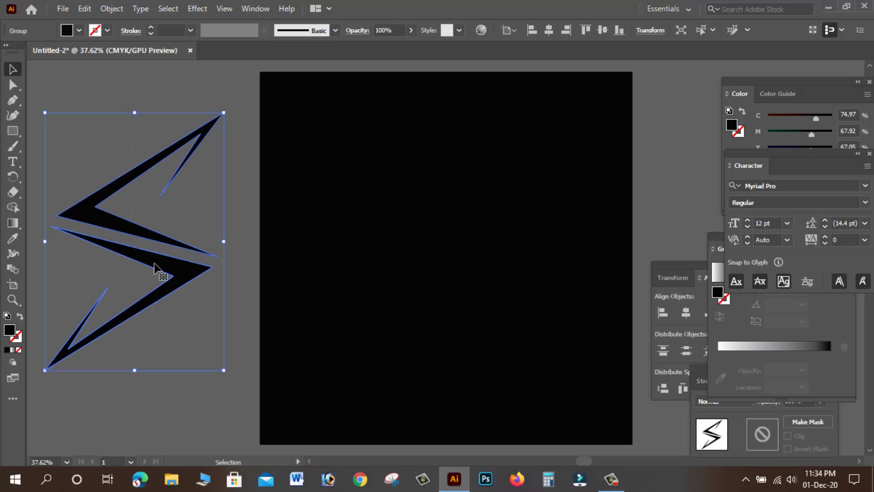
{"action": "left_click", "coordinate": [73, 31]}
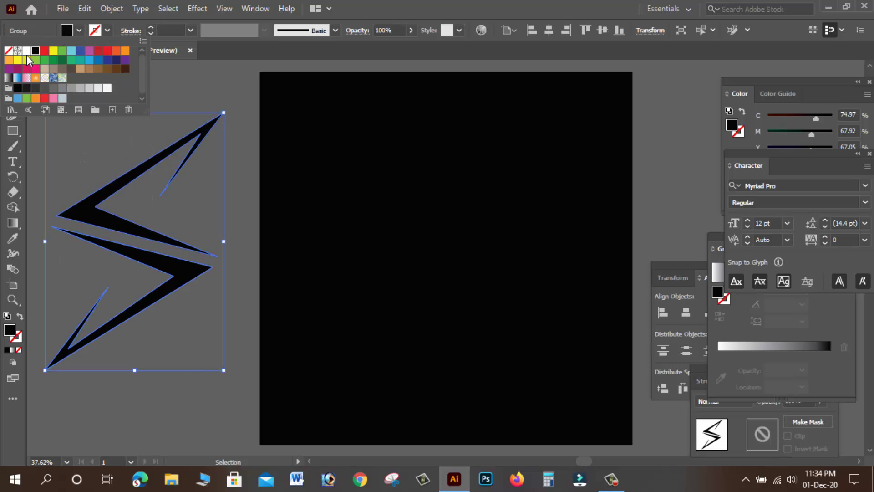
{"action": "left_click", "coordinate": [27, 51]}
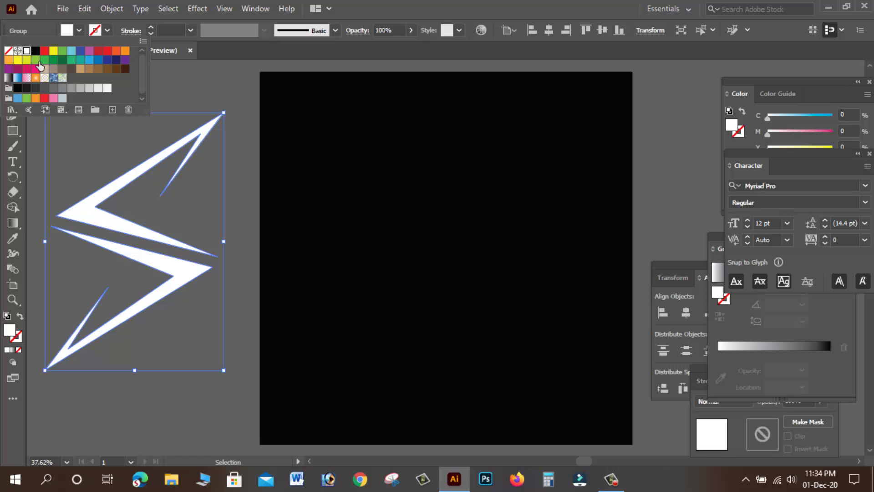
{"action": "left_click", "coordinate": [109, 228]}
{"action": "key", "text": "a"}
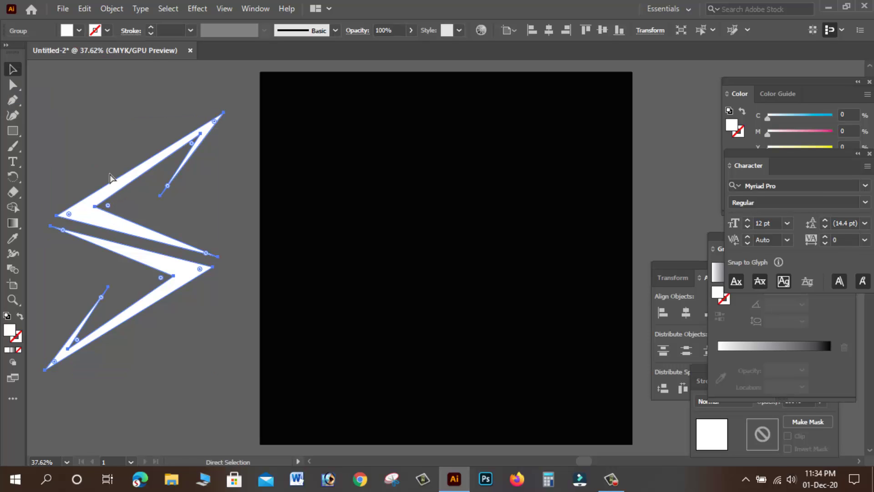
{"action": "key", "text": "v"}
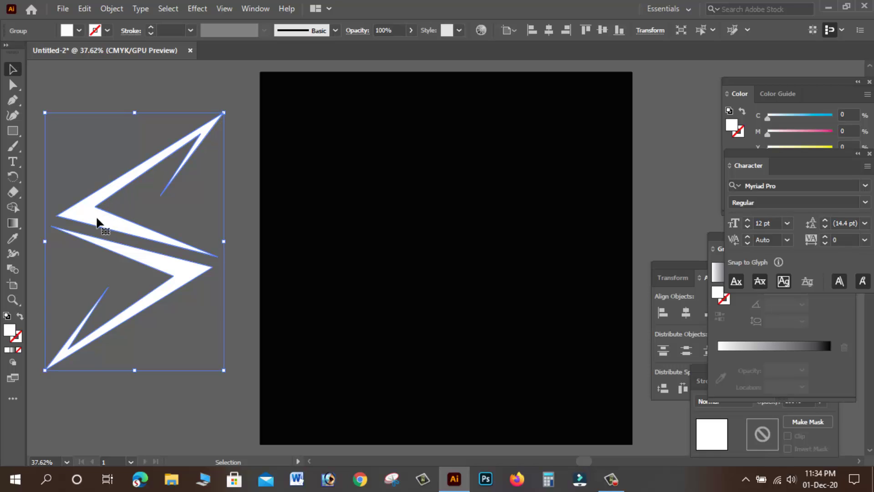
Move the white S mark onto the middle of the black background and scale it down proportionally
{"action": "left_click_drag", "start_coordinate": [97, 221], "coordinate": [416, 225]}
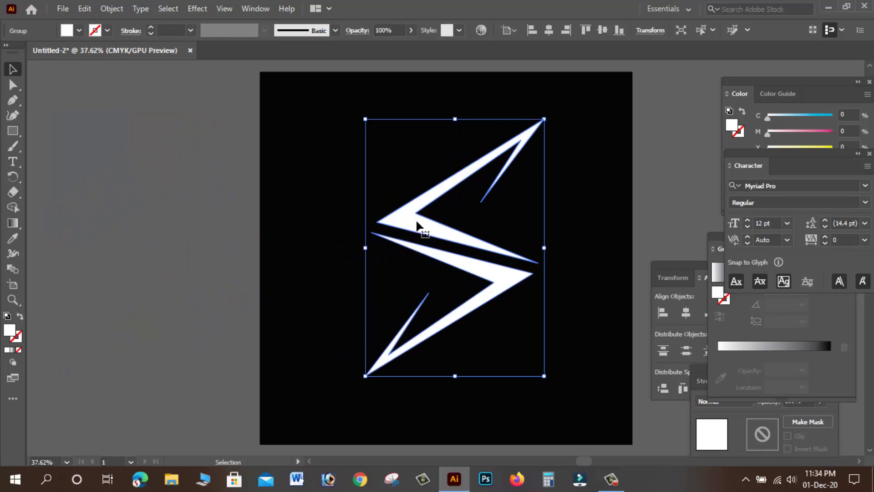
{"action": "left_click_drag", "start_coordinate": [544, 119], "coordinate": [525, 146]}
{"action": "left_click", "coordinate": [555, 122]}
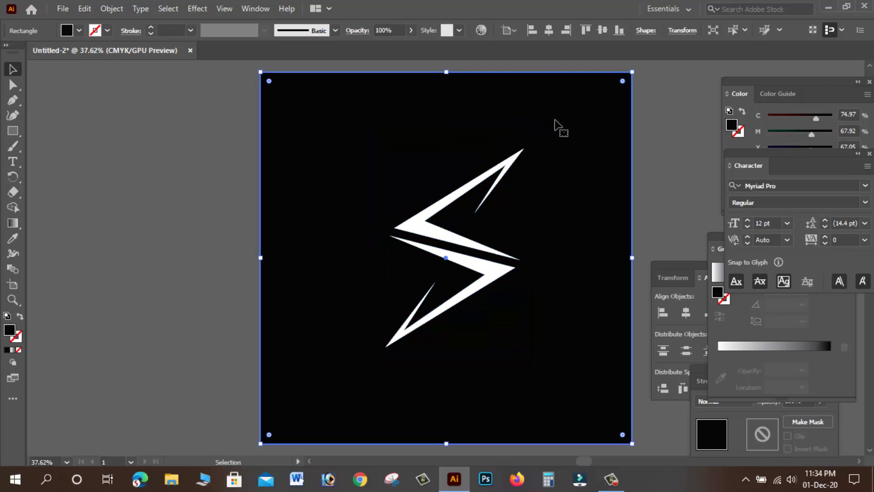
{"action": "left_click", "coordinate": [682, 100]}
Shift the S mark slightly up on the background and shrink it a little more about its center
{"action": "left_click", "coordinate": [449, 234]}
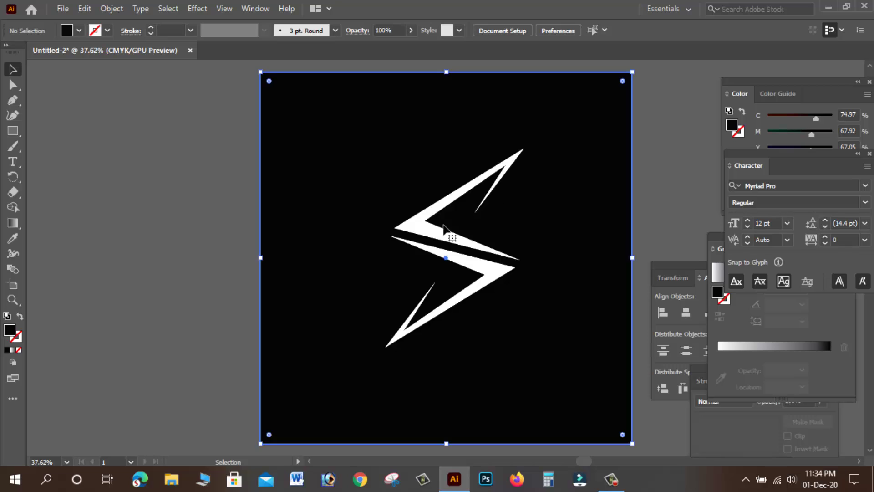
{"action": "left_click_drag", "start_coordinate": [439, 234], "coordinate": [436, 218]}
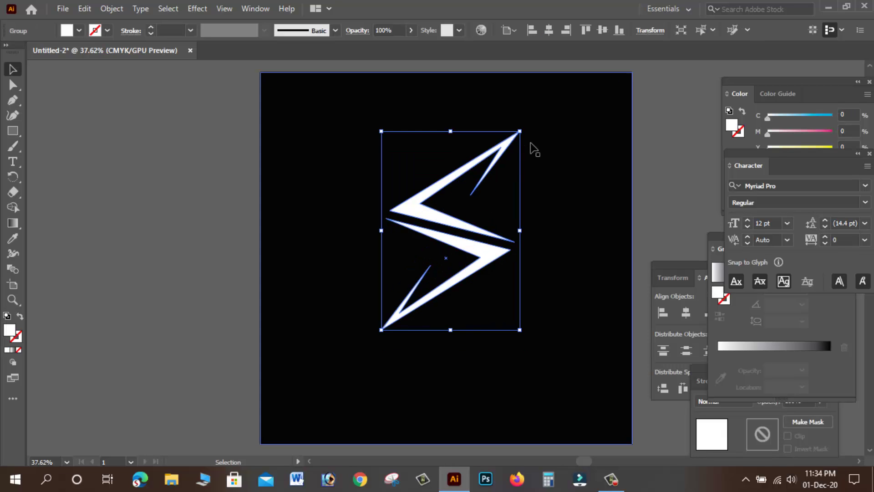
{"action": "left_click_drag", "start_coordinate": [524, 132], "coordinate": [520, 148]}
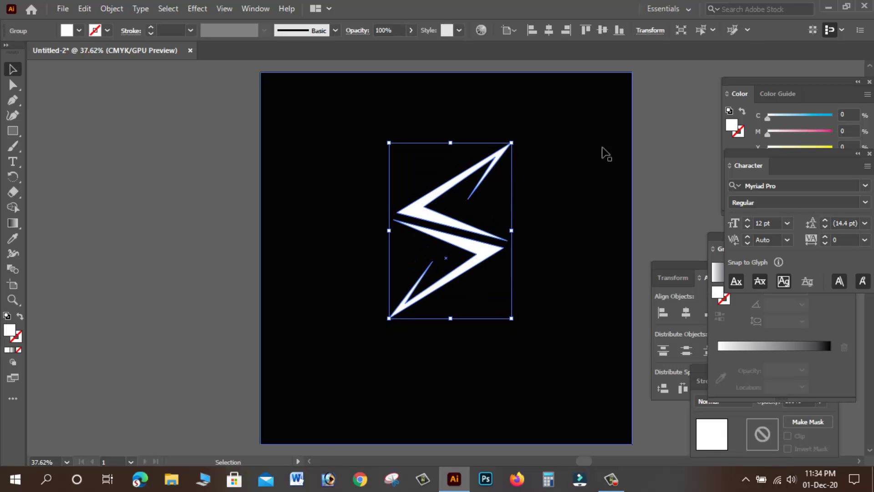
{"action": "left_click", "coordinate": [660, 132]}
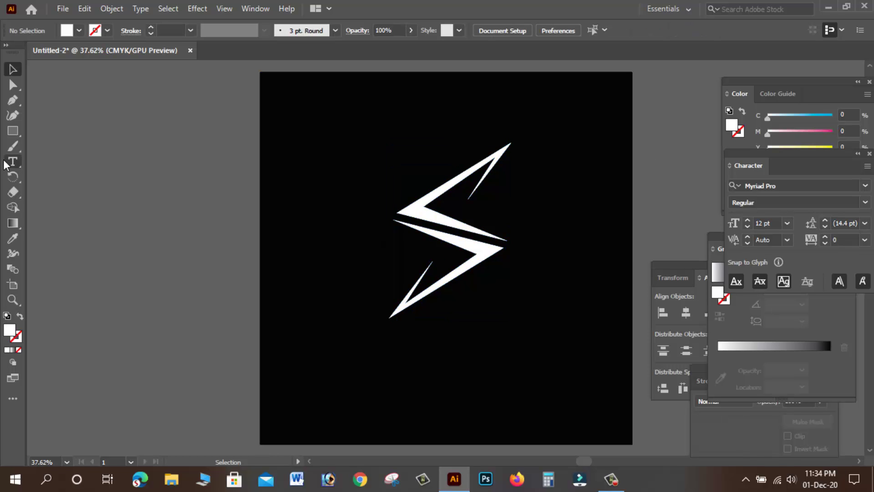
Add point text at the S mark's lower tip, set its size to 72 pt and enter the letter "S"
{"action": "key", "text": "t"}
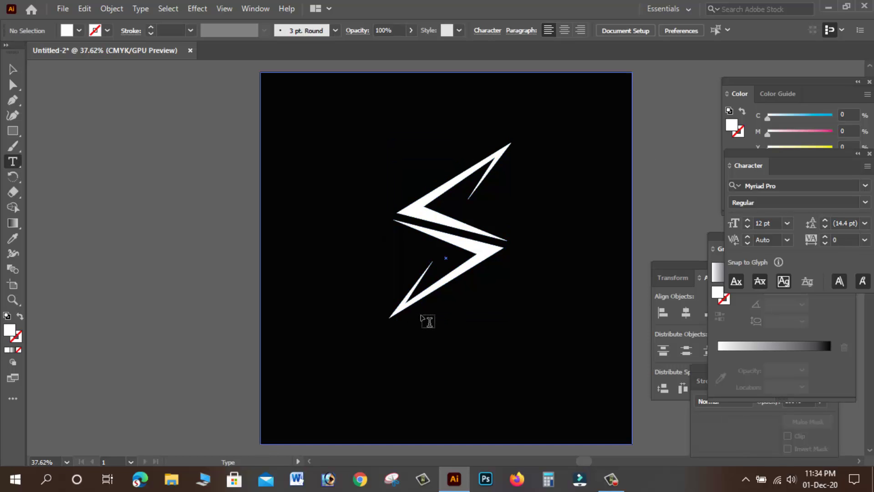
{"action": "left_click", "coordinate": [422, 320]}
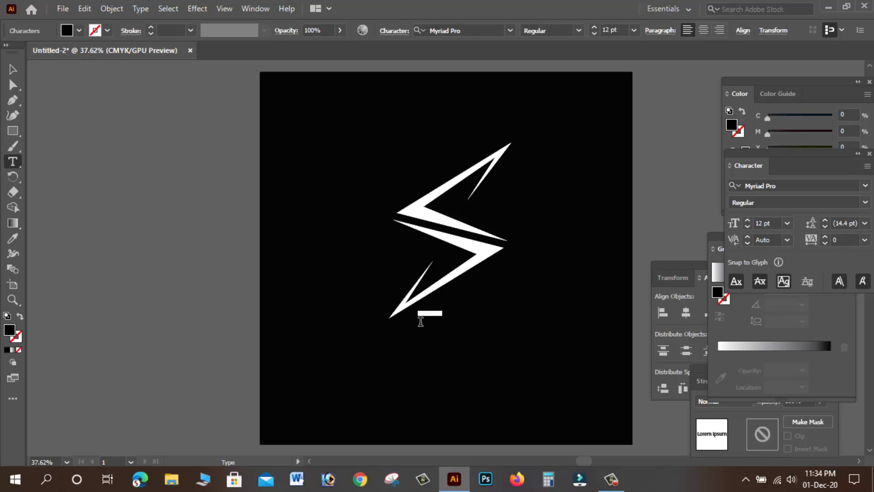
{"action": "left_click", "coordinate": [634, 30]}
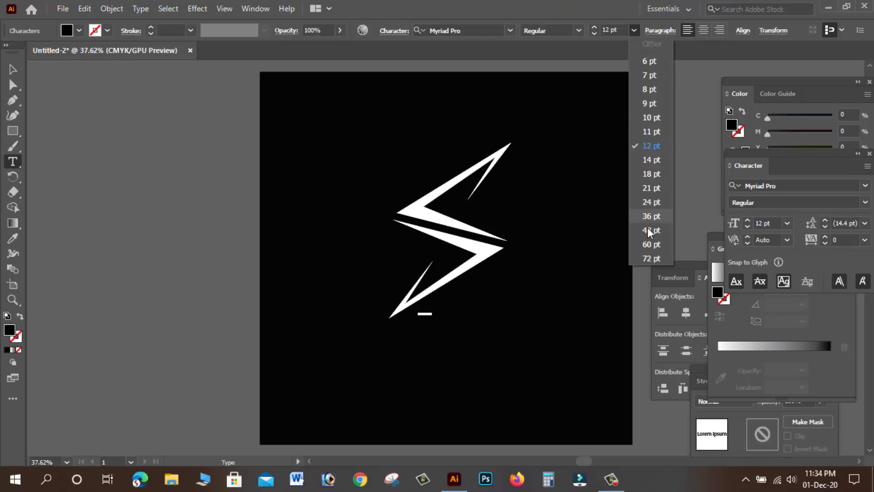
{"action": "left_click", "coordinate": [652, 263]}
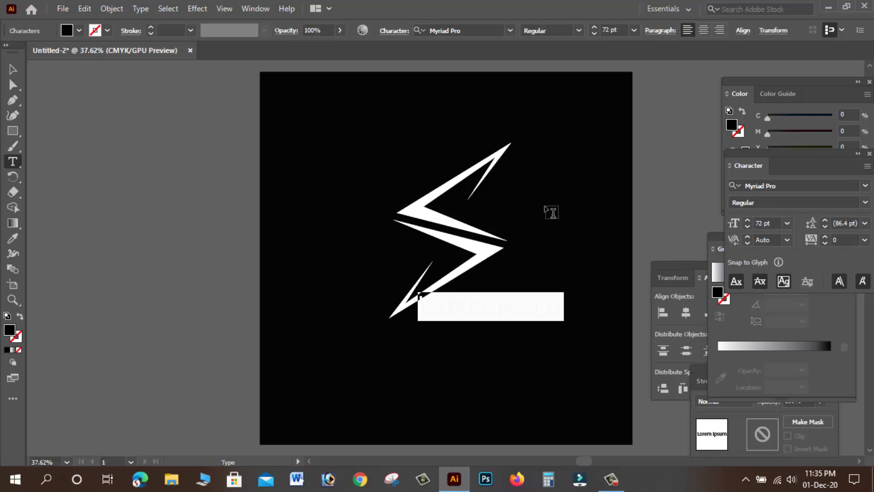
{"action": "type", "text": "S"}
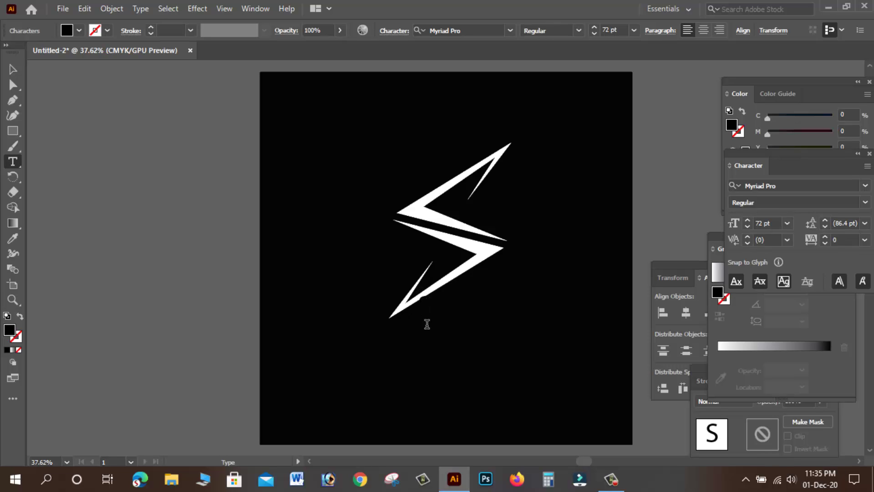
Change the fill color of the text's letter "S" to white
{"action": "left_click_drag", "start_coordinate": [433, 309], "coordinate": [411, 311]}
{"action": "left_click", "coordinate": [79, 31]}
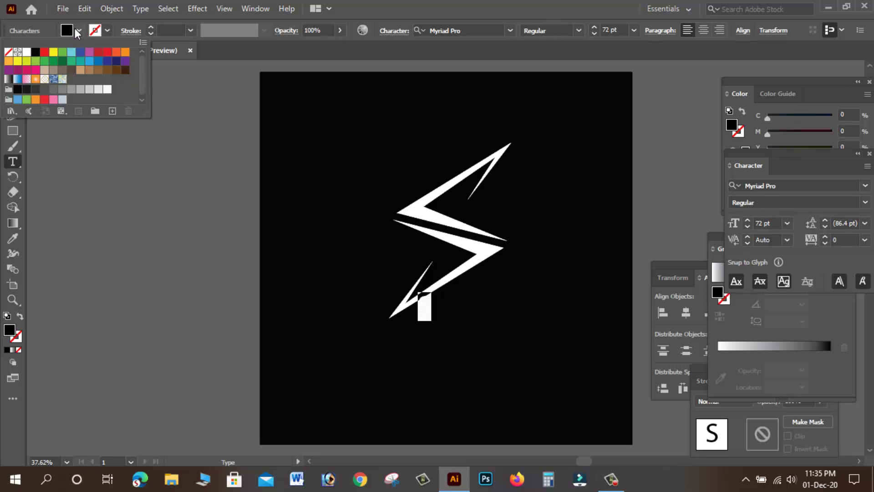
{"action": "left_click", "coordinate": [27, 53]}
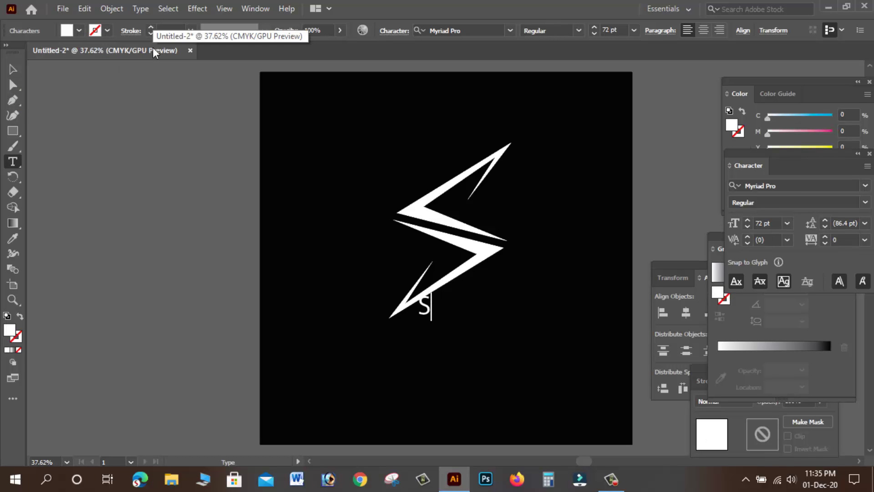
Replace the single letter with the company name "SHAKIL COMPUTER" and finish editing the text
{"action": "type", "text": "ha"}
{"action": "key", "text": "BackSpace"}
{"action": "key", "text": "BackSpace"}
{"action": "key", "text": "BackSpace"}
{"action": "type", "text": "SHAKIL "}
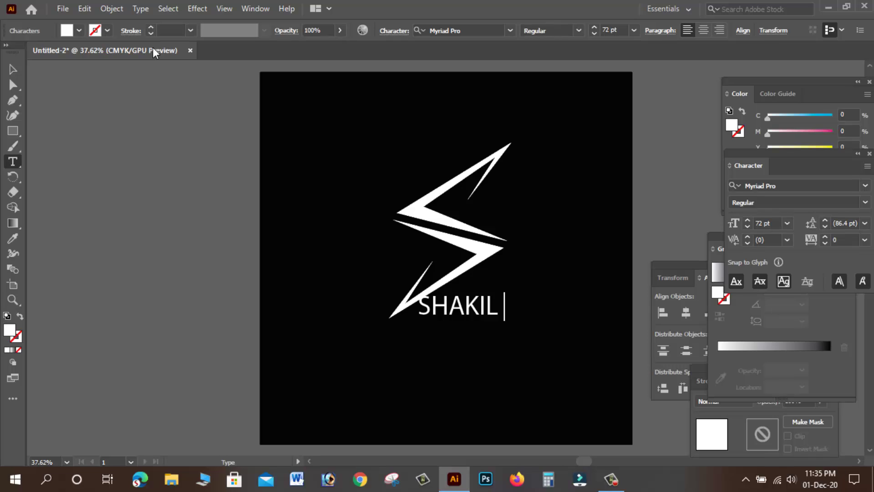
{"action": "type", "text": "cO"}
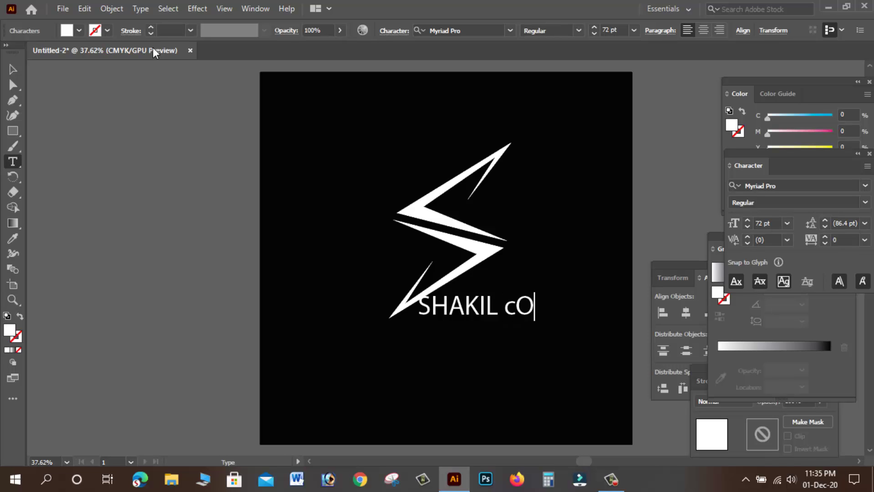
{"action": "key", "text": "BackSpace"}
{"action": "key", "text": "BackSpace"}
{"action": "type", "text": "COM"}
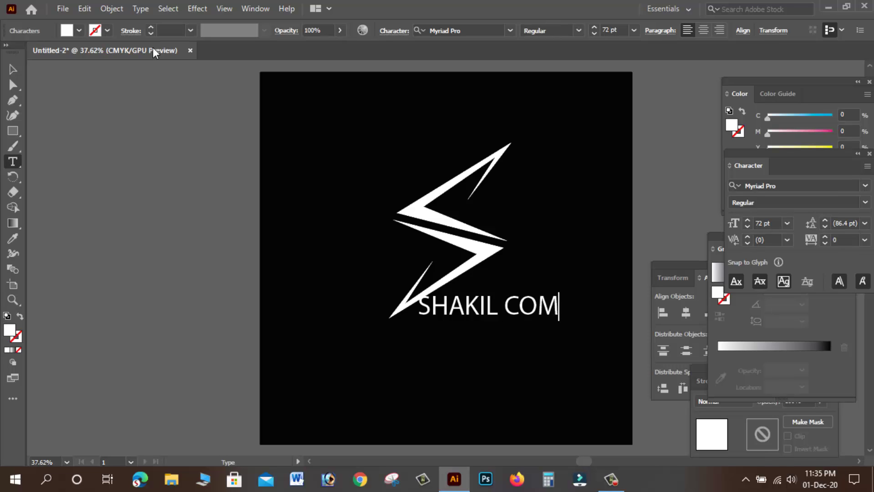
{"action": "type", "text": "PUTER"}
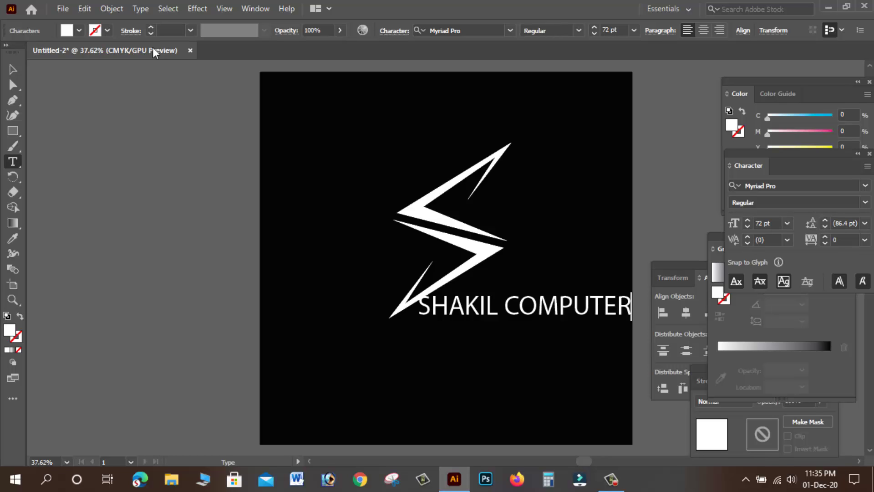
{"action": "left_click", "coordinate": [13, 69]}
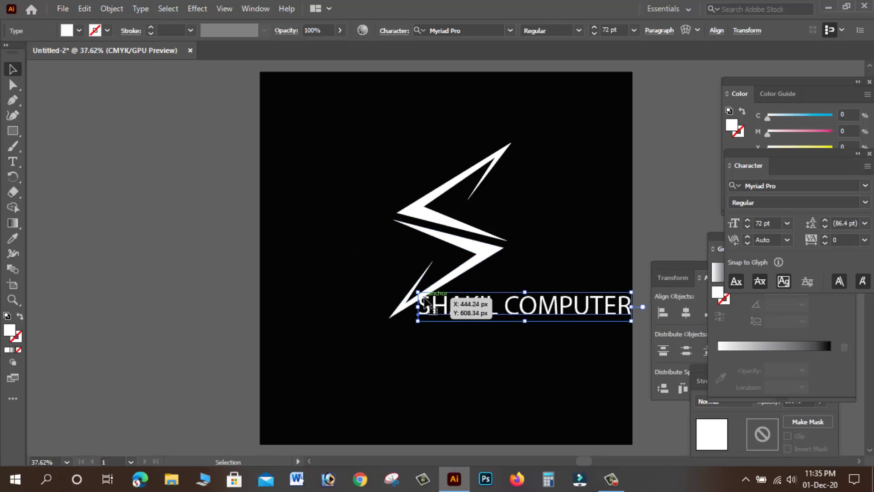
Change the font of the whole "SHAKIL COMPUTER" text to Century
{"action": "double_click", "coordinate": [450, 310]}
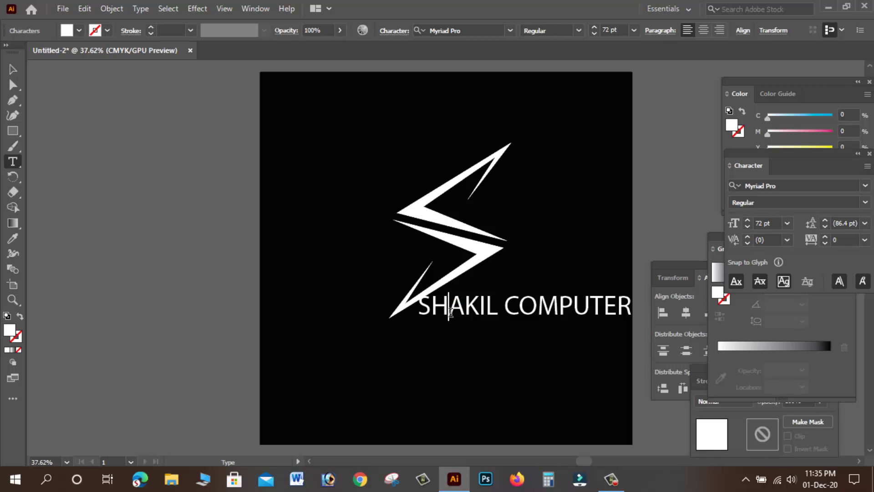
{"action": "key", "text": "ctrl+a"}
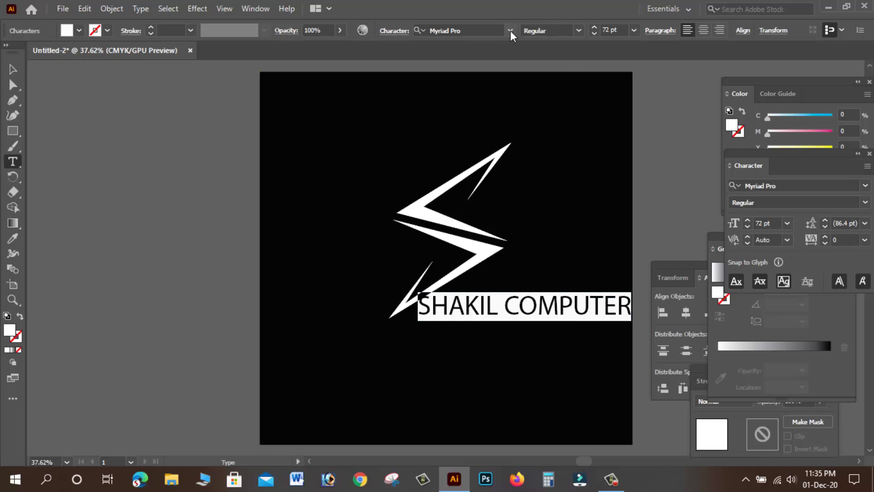
{"action": "left_click", "coordinate": [511, 30]}
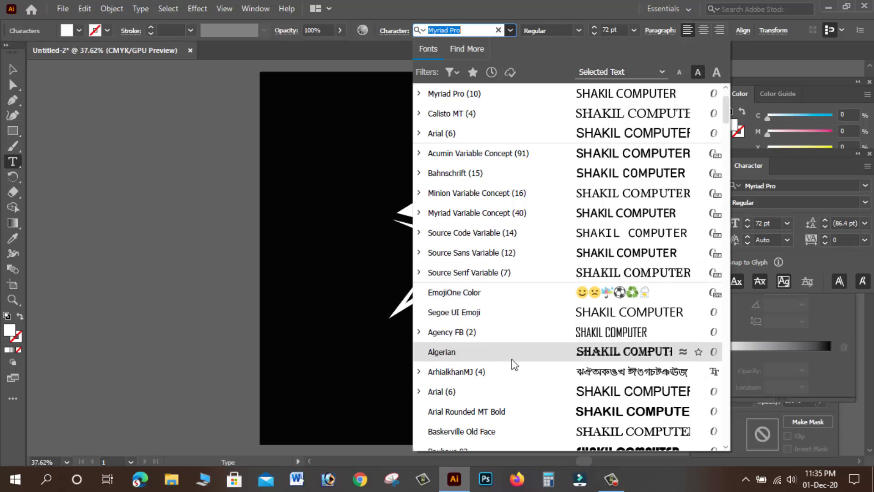
{"action": "scroll", "coordinate": [513, 363], "scroll_direction": "down", "scroll_amount": 3}
{"action": "scroll", "coordinate": [515, 368], "scroll_direction": "down", "scroll_amount": 1}
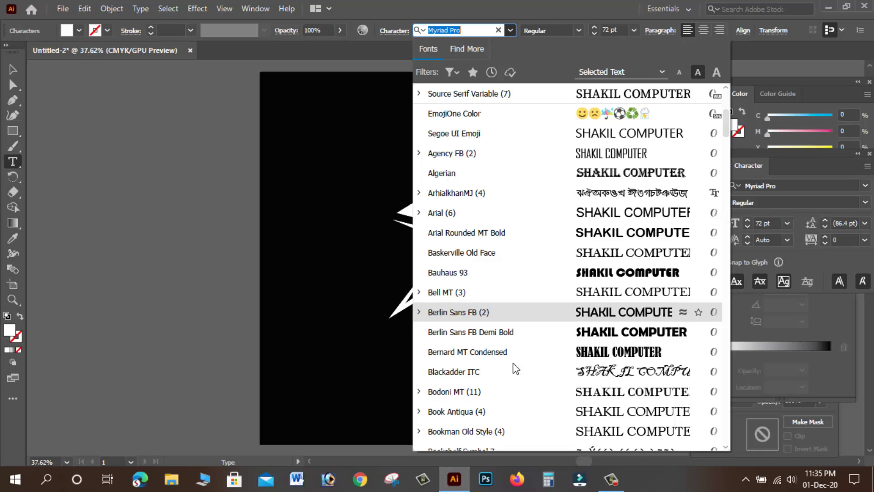
{"action": "scroll", "coordinate": [516, 368], "scroll_direction": "down", "scroll_amount": 2}
{"action": "scroll", "coordinate": [553, 364], "scroll_direction": "down", "scroll_amount": 1}
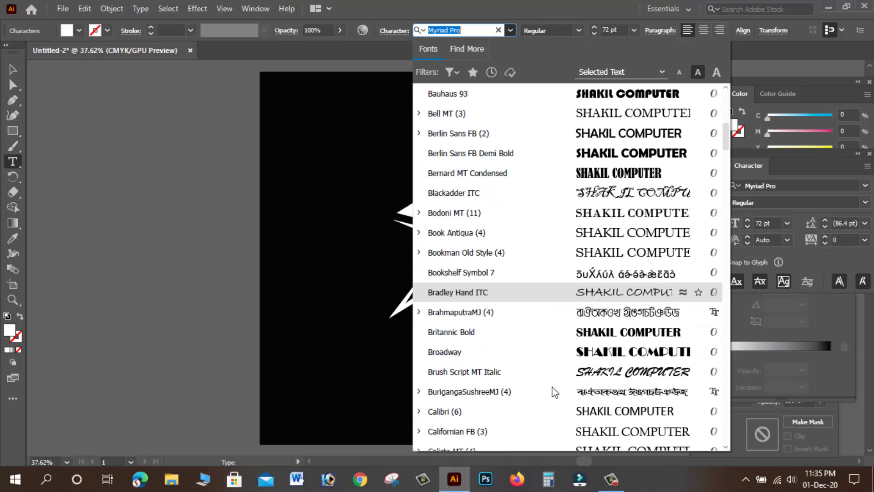
{"action": "scroll", "coordinate": [571, 391], "scroll_direction": "down", "scroll_amount": 3}
{"action": "scroll", "coordinate": [570, 397], "scroll_direction": "down", "scroll_amount": 1}
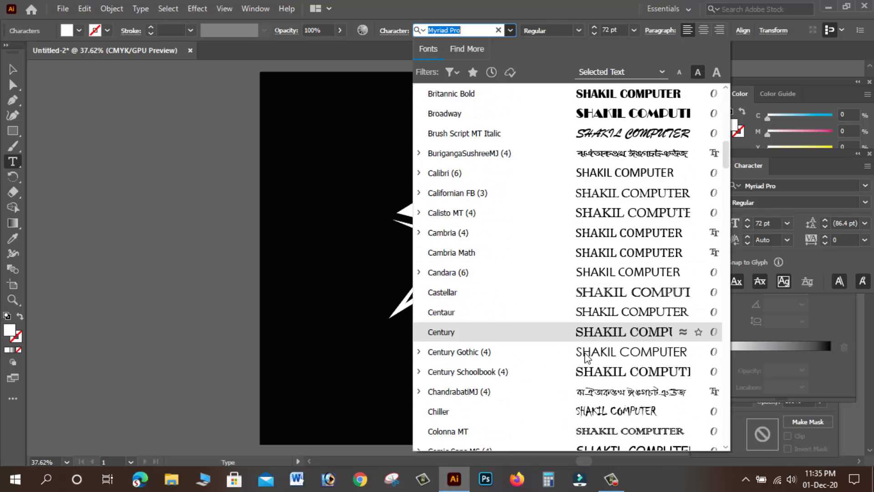
{"action": "left_click", "coordinate": [588, 339]}
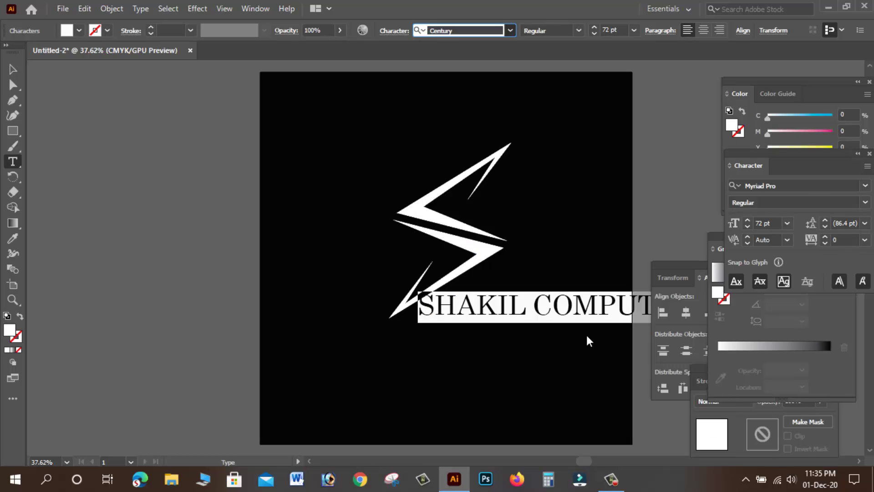
Move the "SHAKIL COMPUTER" text directly below the S mark, roughly centered under it, and leave it deselected
{"action": "left_click", "coordinate": [13, 69]}
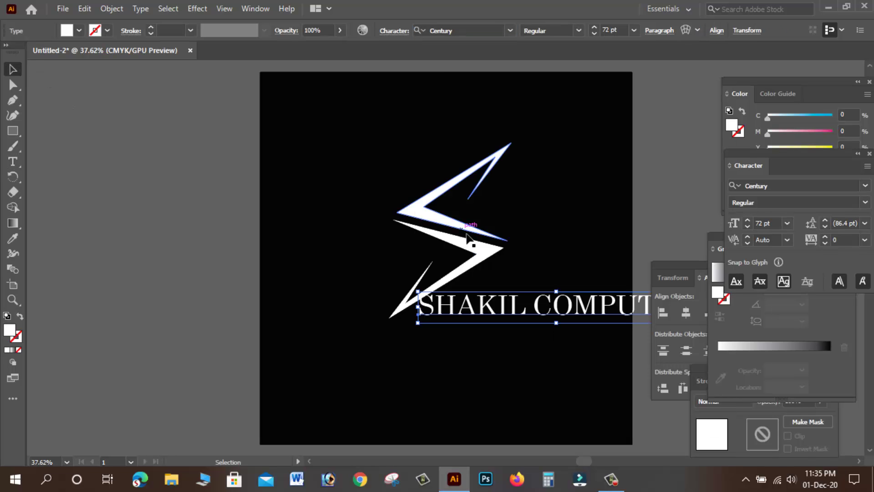
{"action": "left_click_drag", "start_coordinate": [515, 297], "coordinate": [414, 340]}
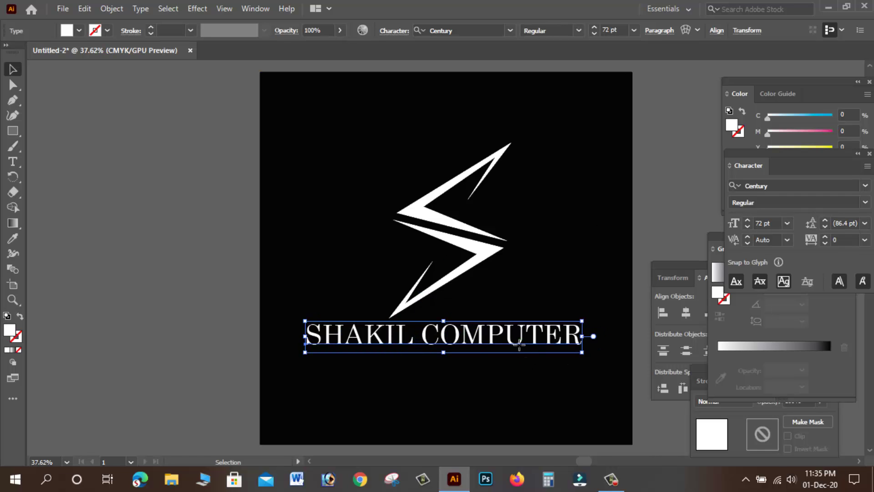
{"action": "left_click_drag", "start_coordinate": [523, 351], "coordinate": [536, 350]}
{"action": "left_click", "coordinate": [642, 207]}
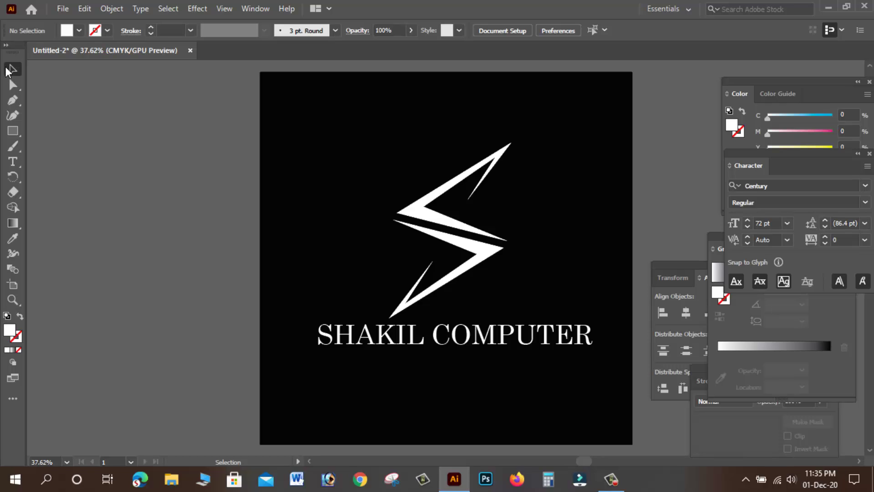
{"action": "left_click", "coordinate": [415, 347]}
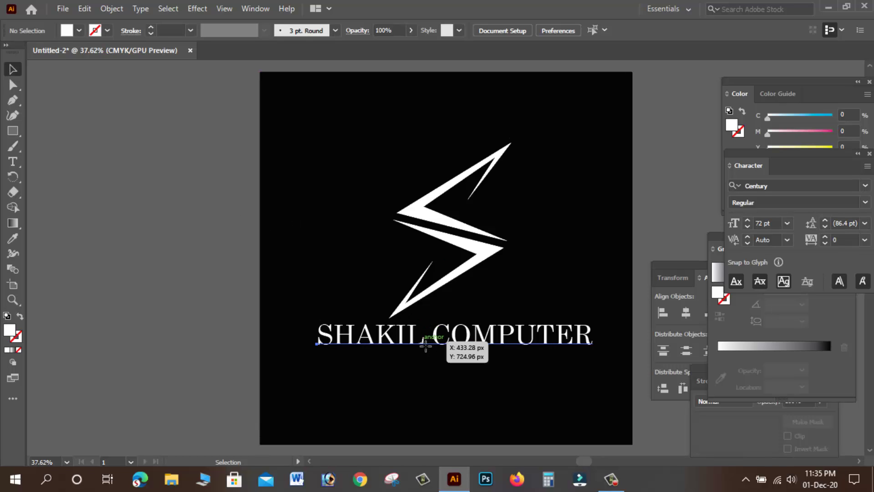
{"action": "left_click", "coordinate": [198, 261]}
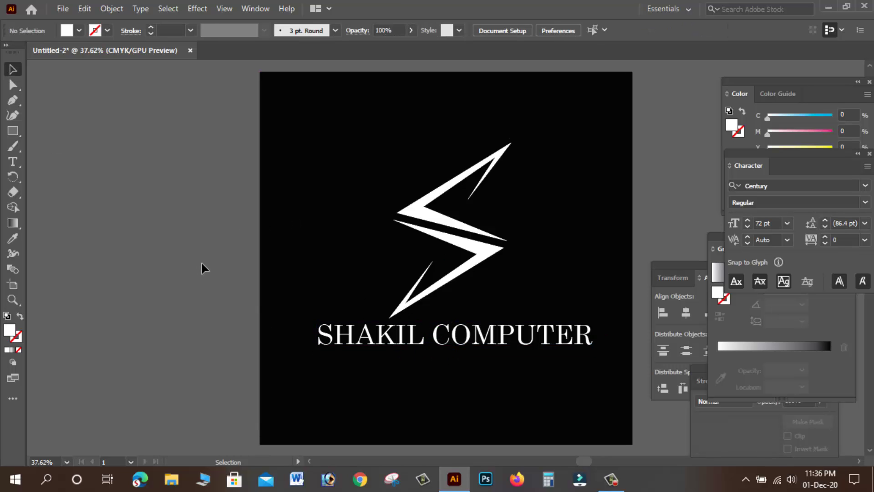